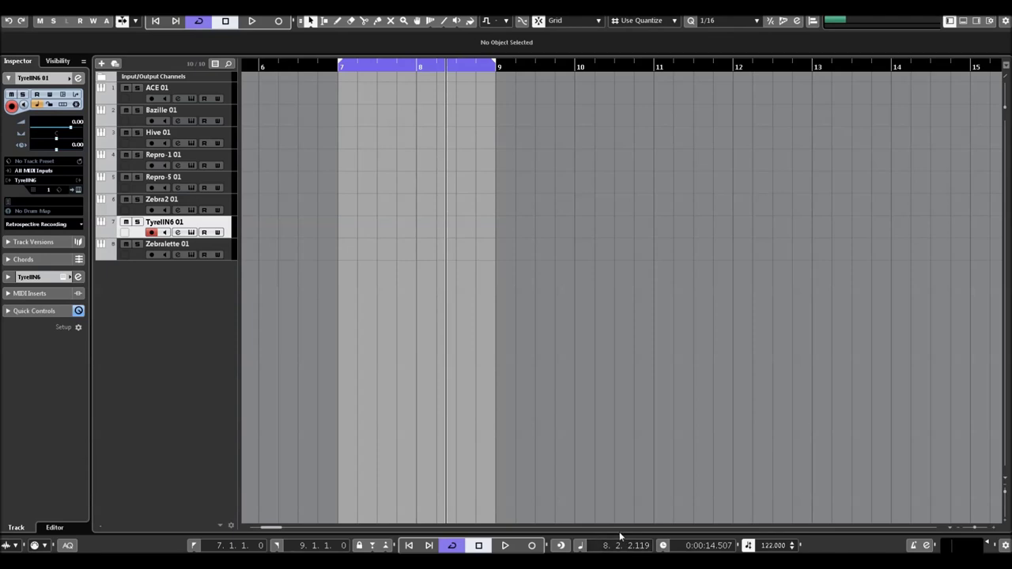
# - Select the TyrellN6 01 instrument track and open its synth interface
pyautogui.click(433, 360)
pyautogui.click(188, 89)
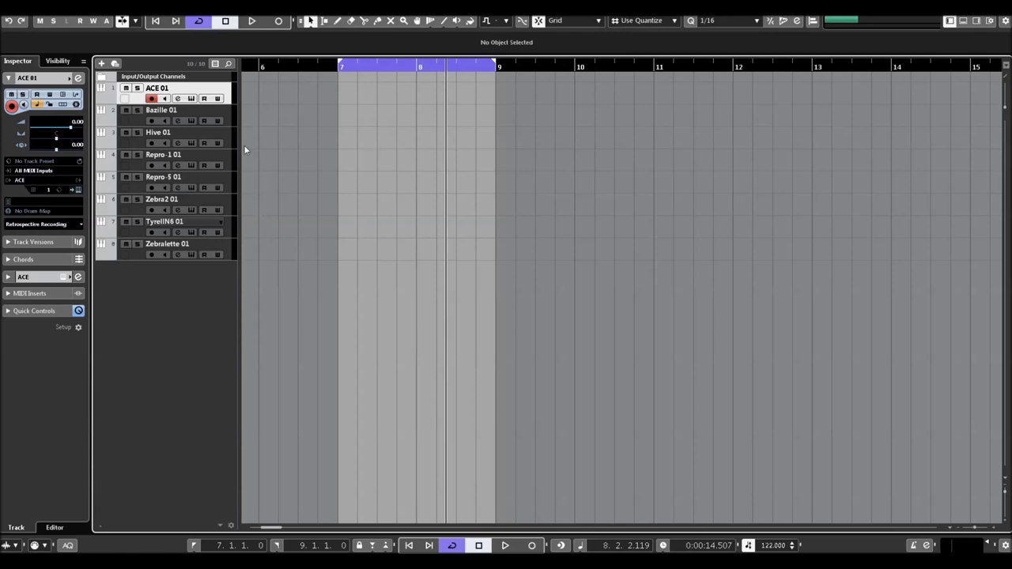
pyautogui.click(193, 225)
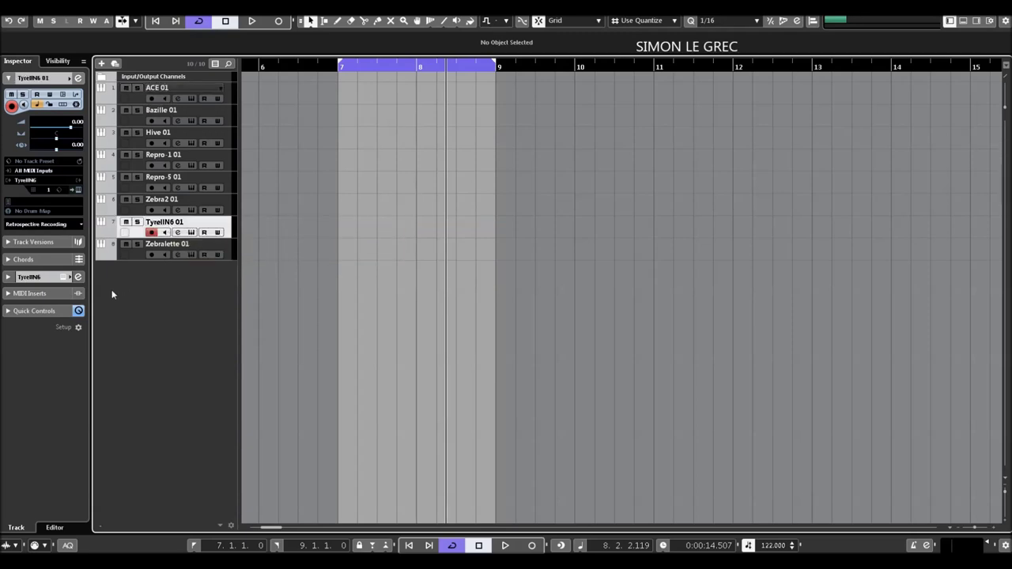
pyautogui.click(64, 278)
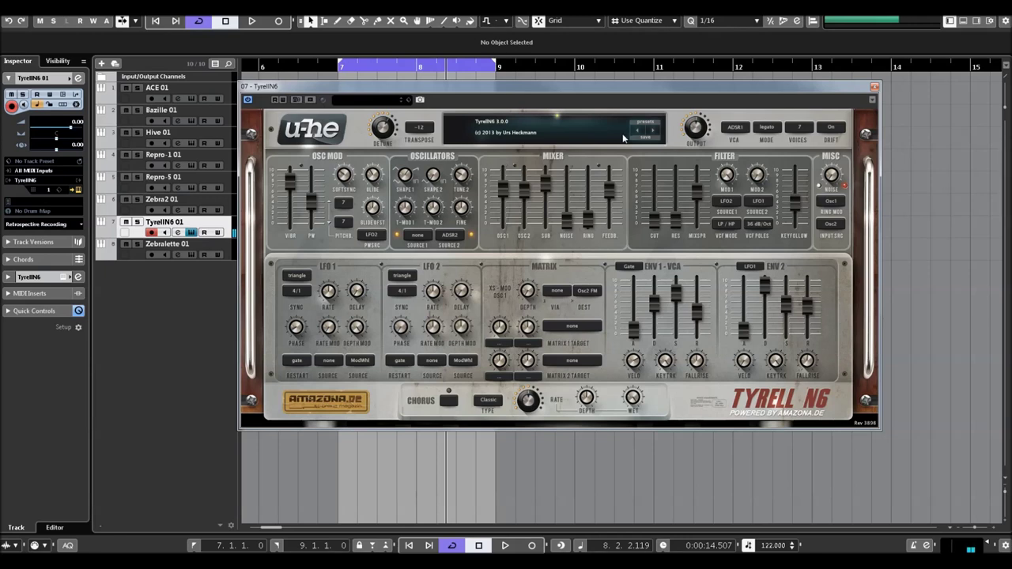
# - Lower the TyrellN6 output level and raise the filter cutoff slightly
pyautogui.moveTo(693, 132); pyautogui.dragTo(699, 147)
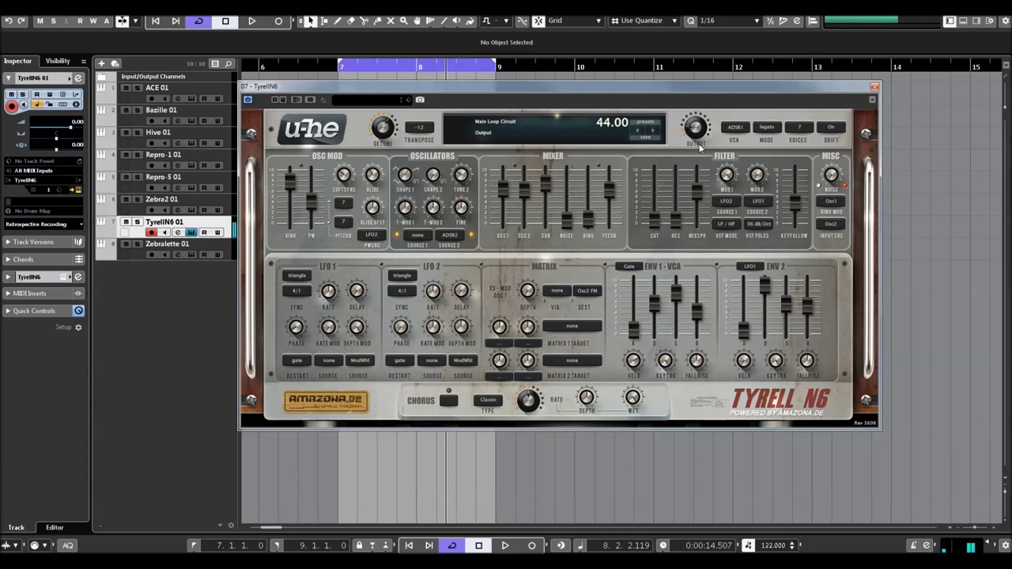
pyautogui.moveTo(698, 136); pyautogui.dragTo(699, 143)
pyautogui.click(655, 222)
pyautogui.moveTo(651, 203); pyautogui.dragTo(652, 176)
pyautogui.moveTo(648, 139); pyautogui.dragTo(650, 191)
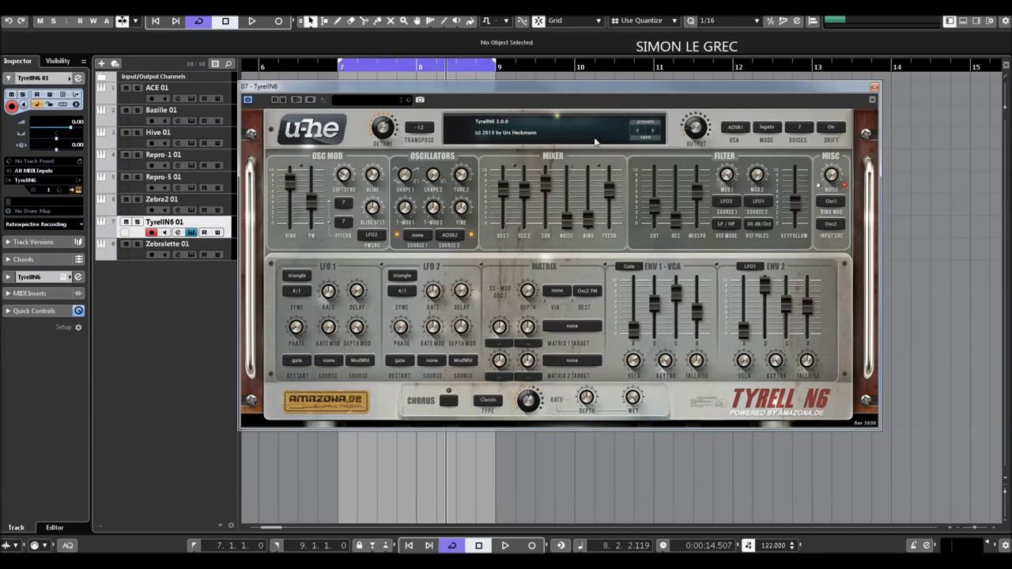
# - Audition the TyrellN6 presets Confused Circuits and HS Crackdown, ending on HS Dyson
pyautogui.click(652, 136)
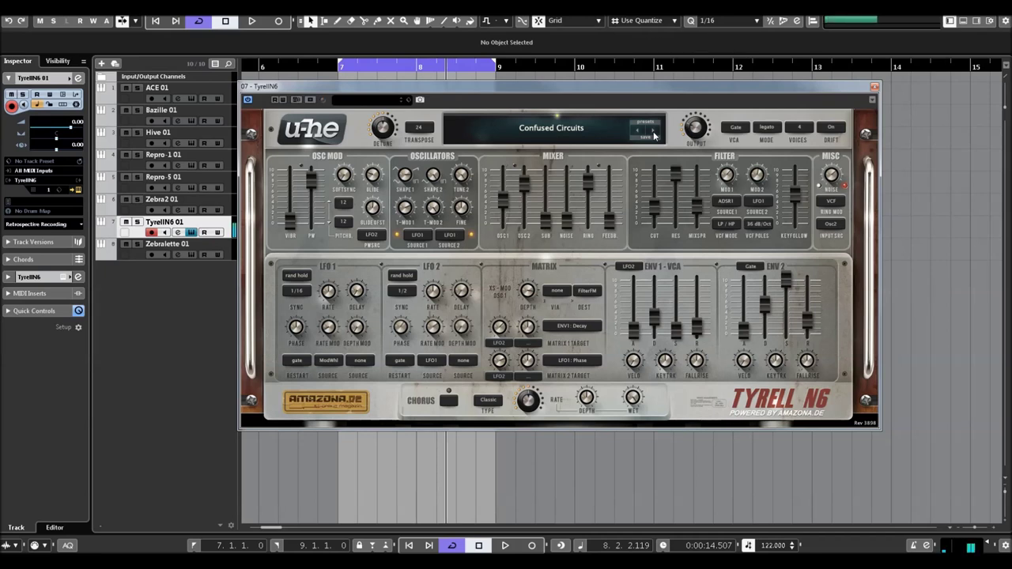
pyautogui.click(572, 136)
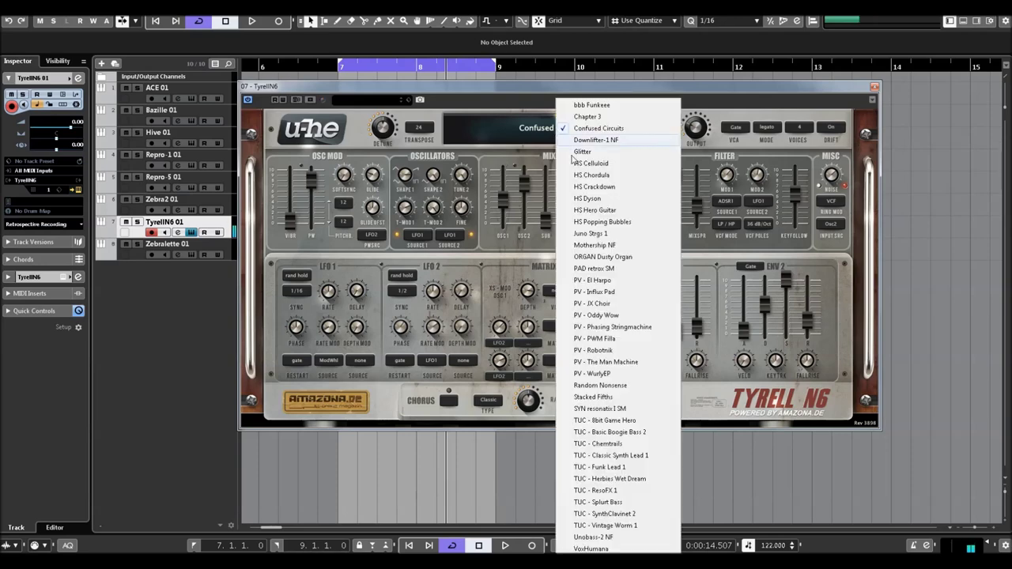
pyautogui.click(586, 188)
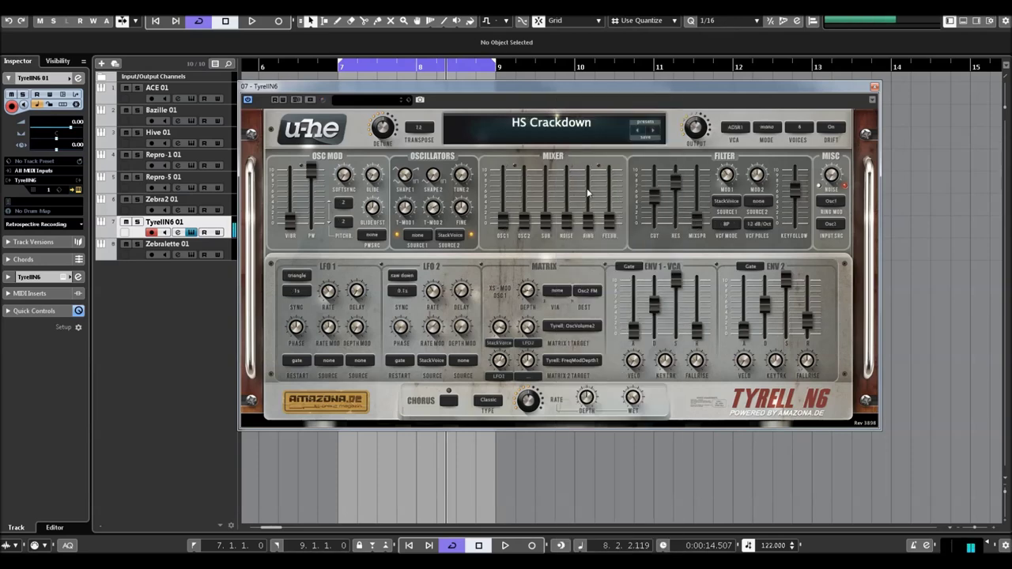
pyautogui.click(653, 133)
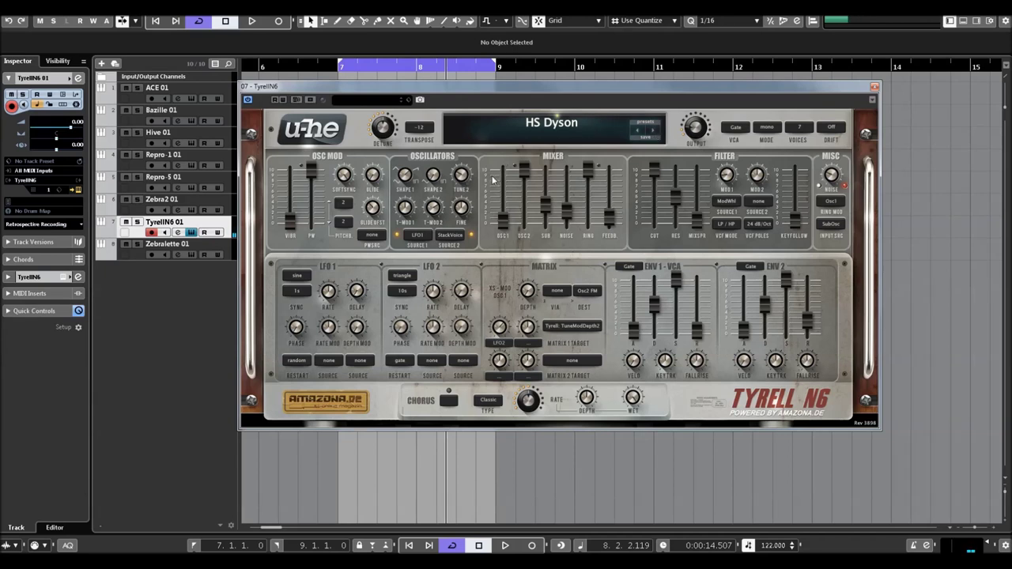
# - Turn on the chorus for the HS Dyson preset and close the TyrellN6 window
pyautogui.click(448, 402)
pyautogui.click(548, 131)
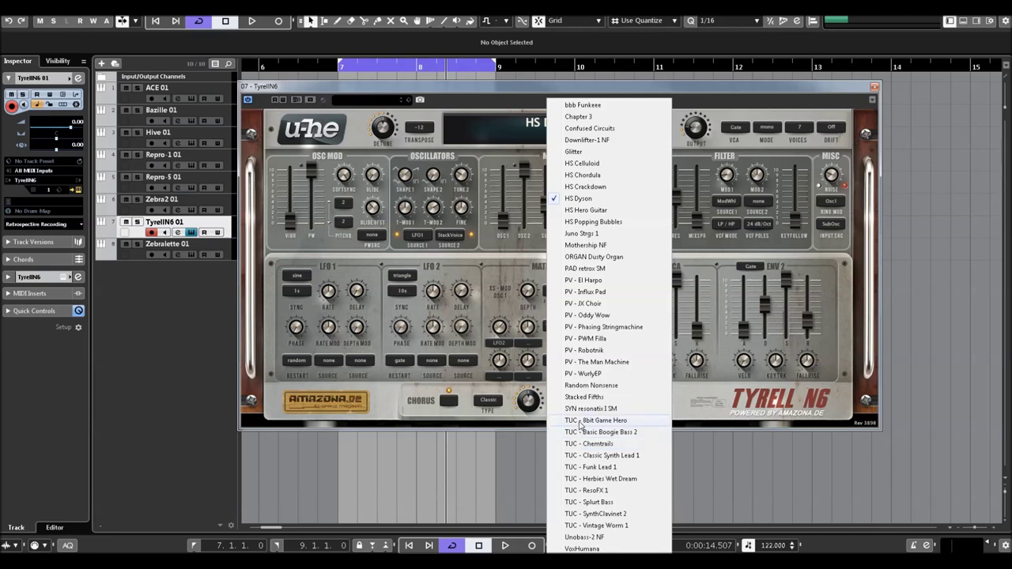
pyautogui.click(755, 109)
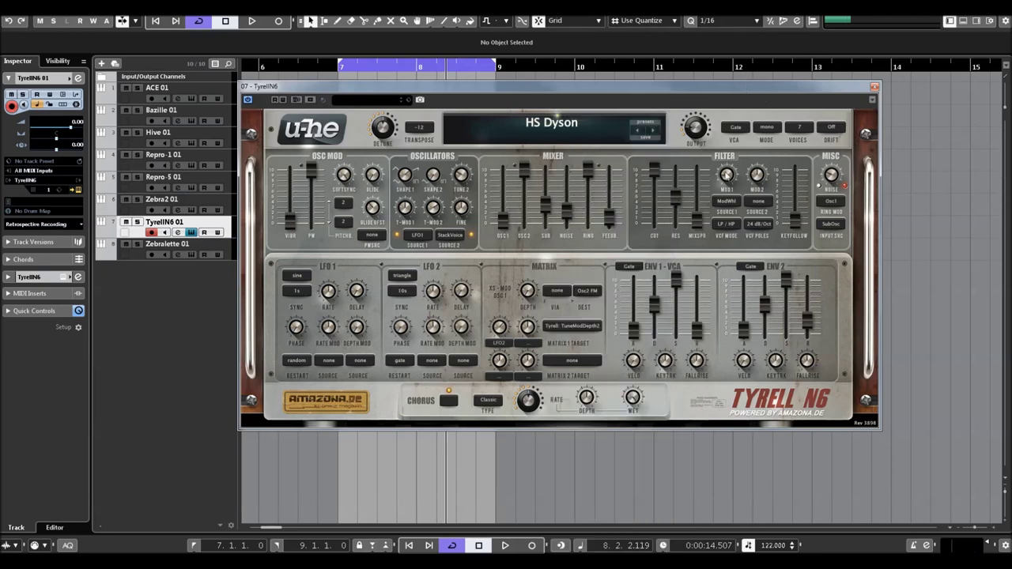
pyautogui.click(875, 87)
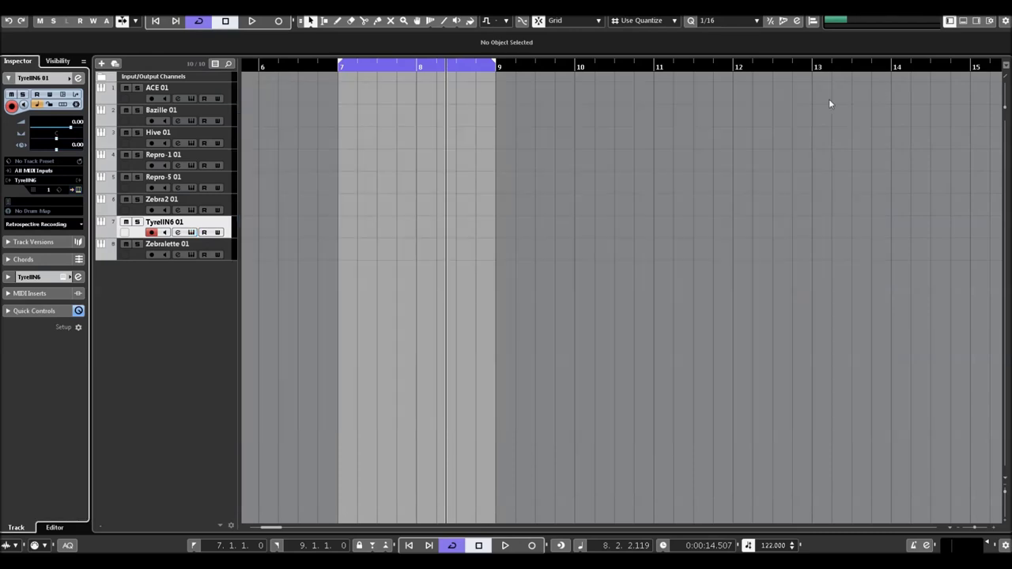
# - Open the synth interface of the Zebralette 01 track and look through its preset list
pyautogui.click(164, 246)
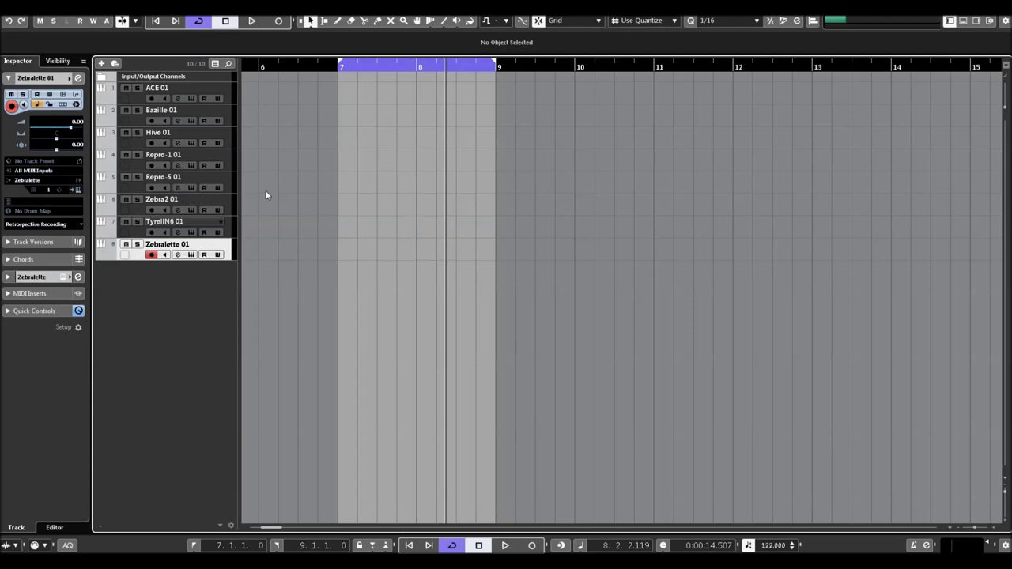
pyautogui.click(78, 190)
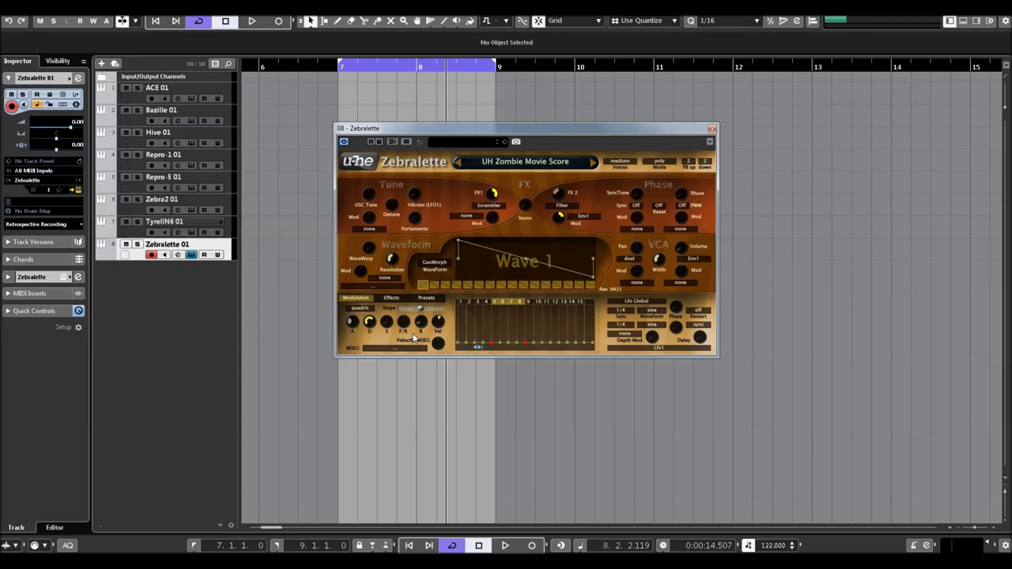
pyautogui.click(507, 162)
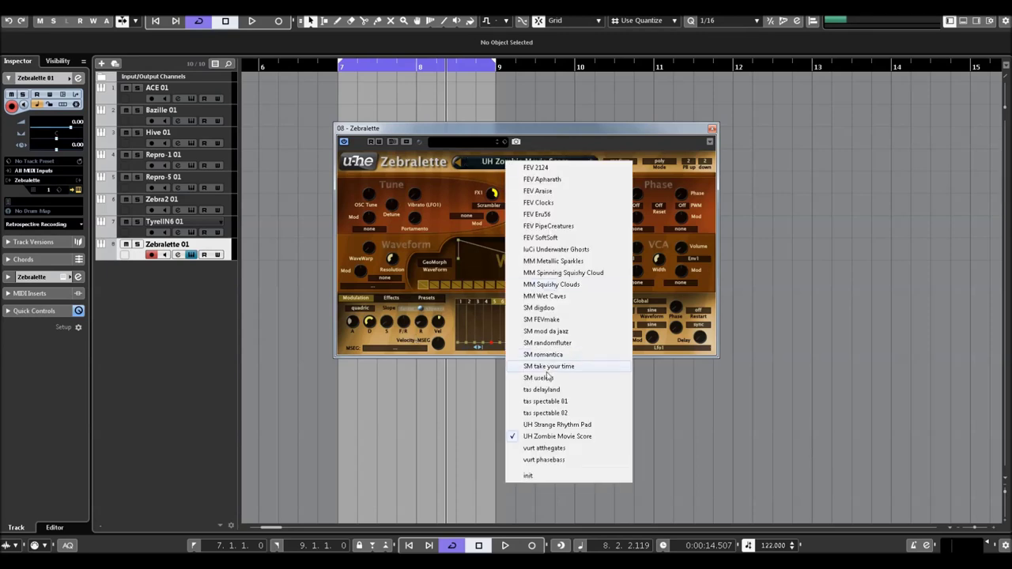
pyautogui.click(588, 139)
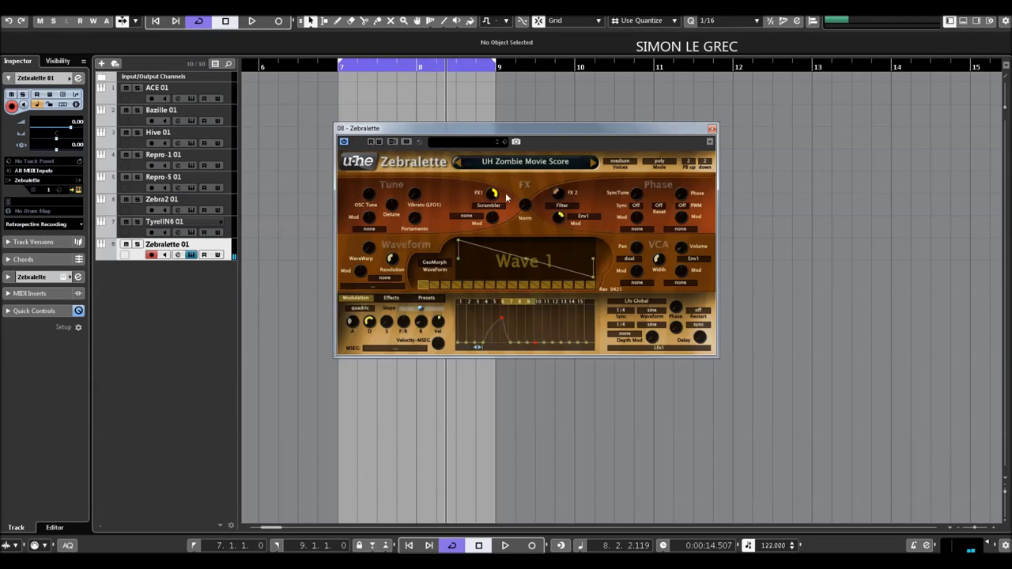
# - Audition the Zebralette preset tas spectable 01 and switch to SM digdoo
pyautogui.click(539, 166)
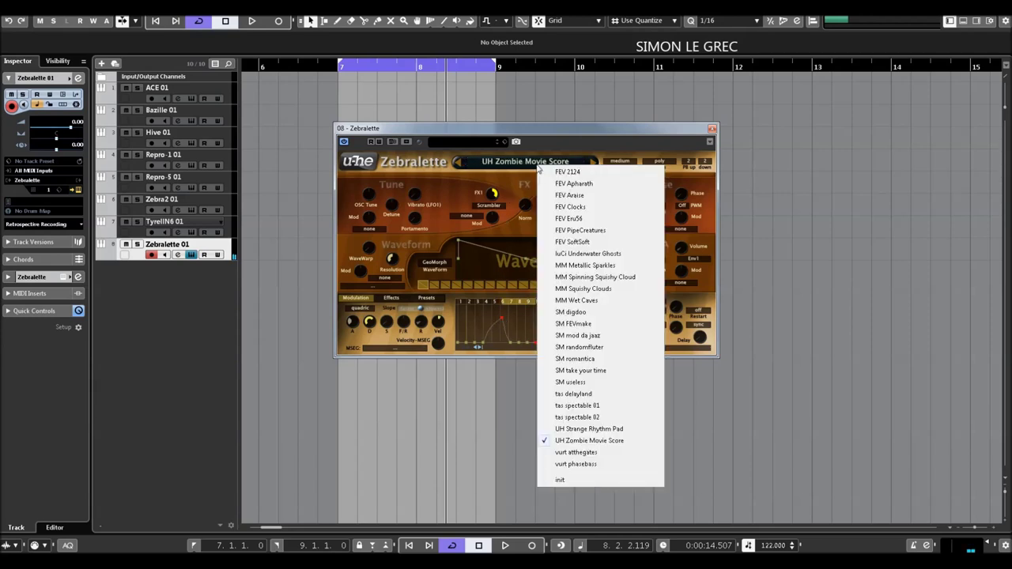
pyautogui.click(575, 405)
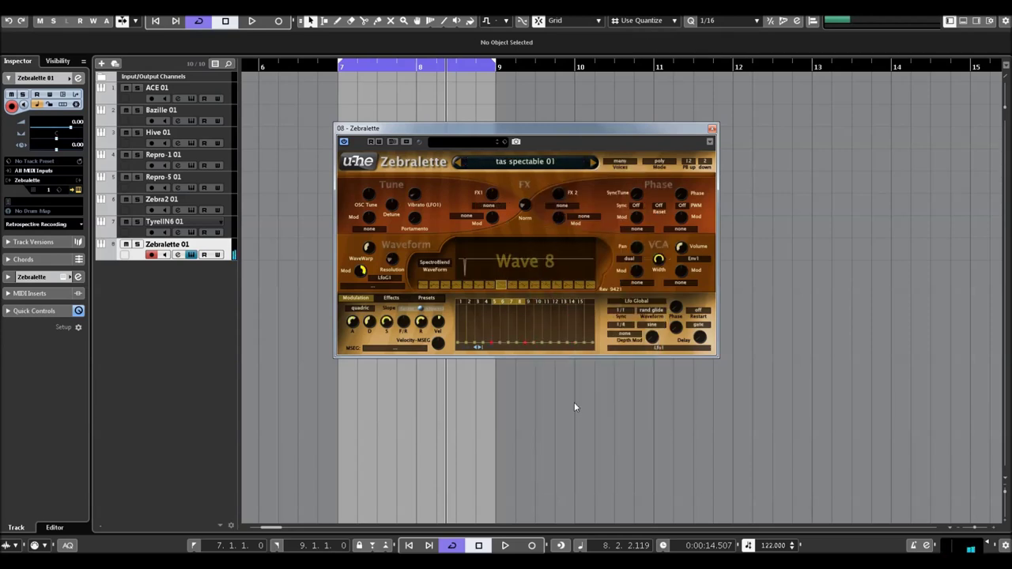
pyautogui.click(525, 164)
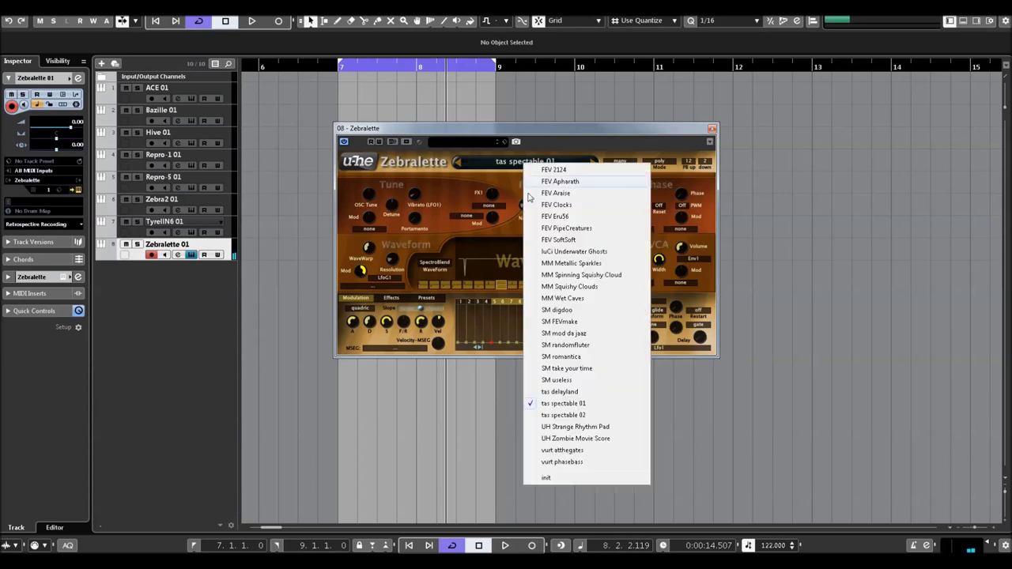
pyautogui.click(554, 311)
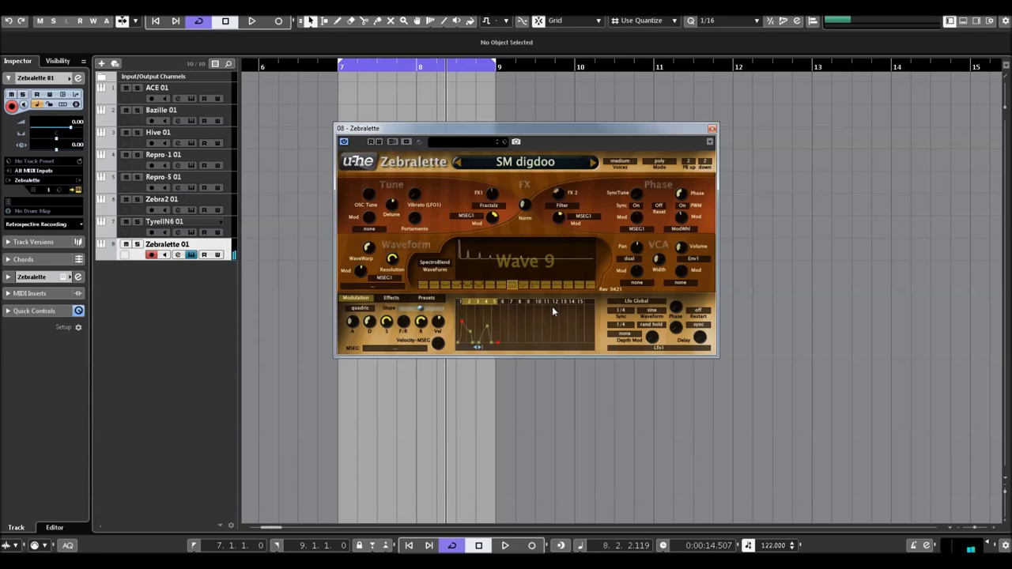
# - Lower the Zebralette 01 track volume slightly and close the synth window
pyautogui.moveTo(71, 129); pyautogui.dragTo(65, 130)
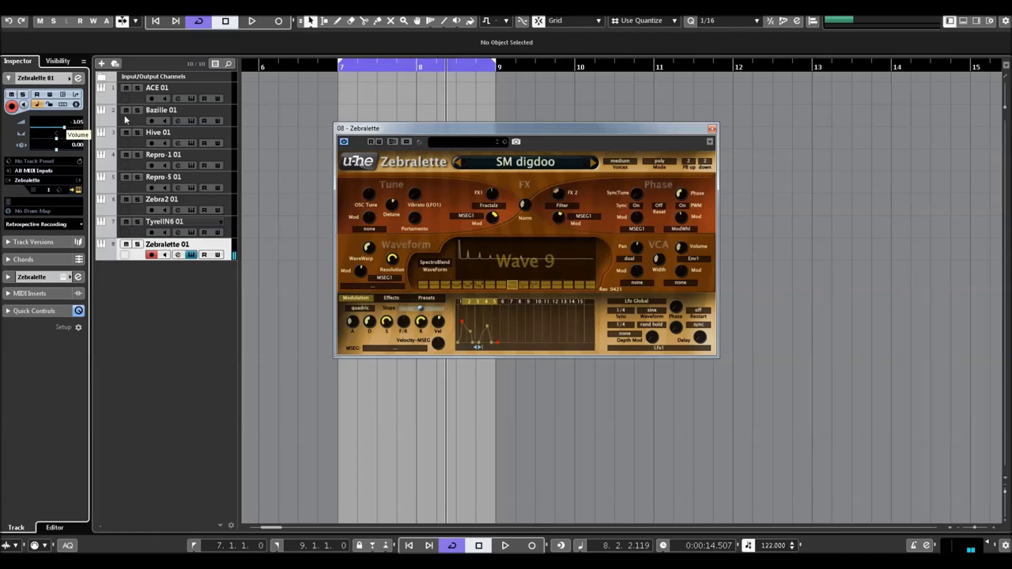
pyautogui.click(711, 129)
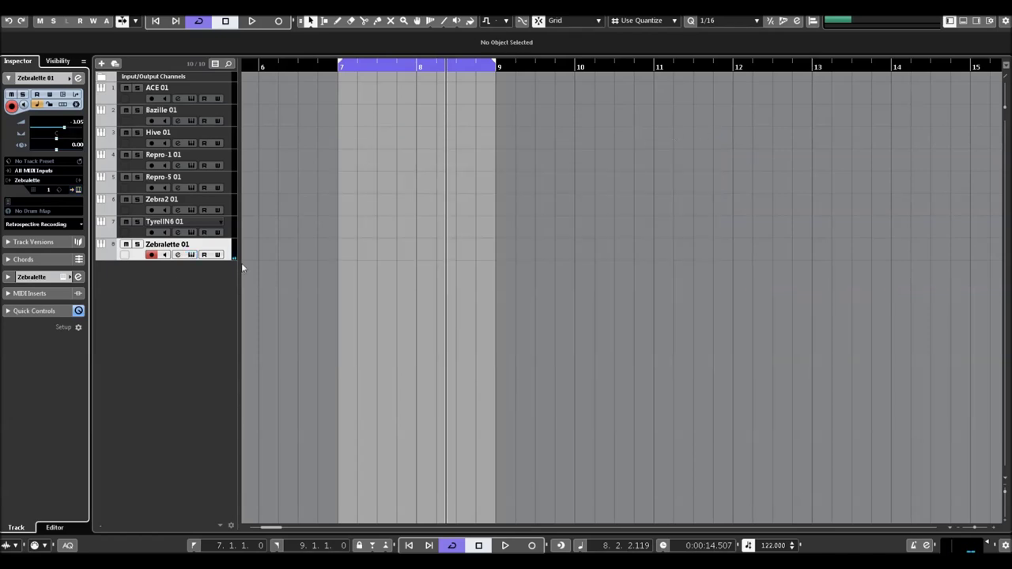
# - Open the ACE synth from the ACE 01 track and reposition its window over the arrangement
pyautogui.click(156, 90)
pyautogui.click(78, 189)
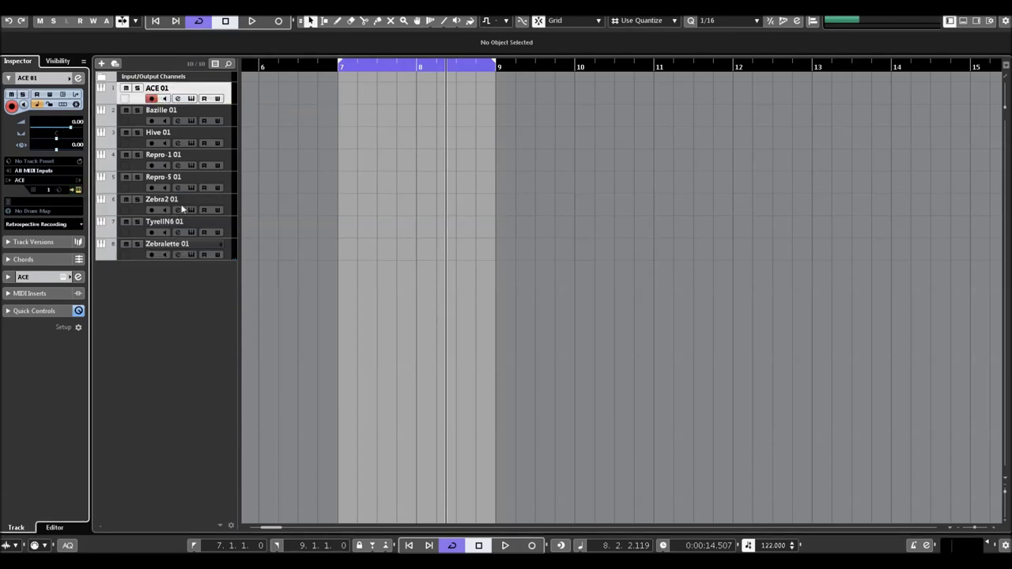
pyautogui.moveTo(437, 66); pyautogui.dragTo(466, 75)
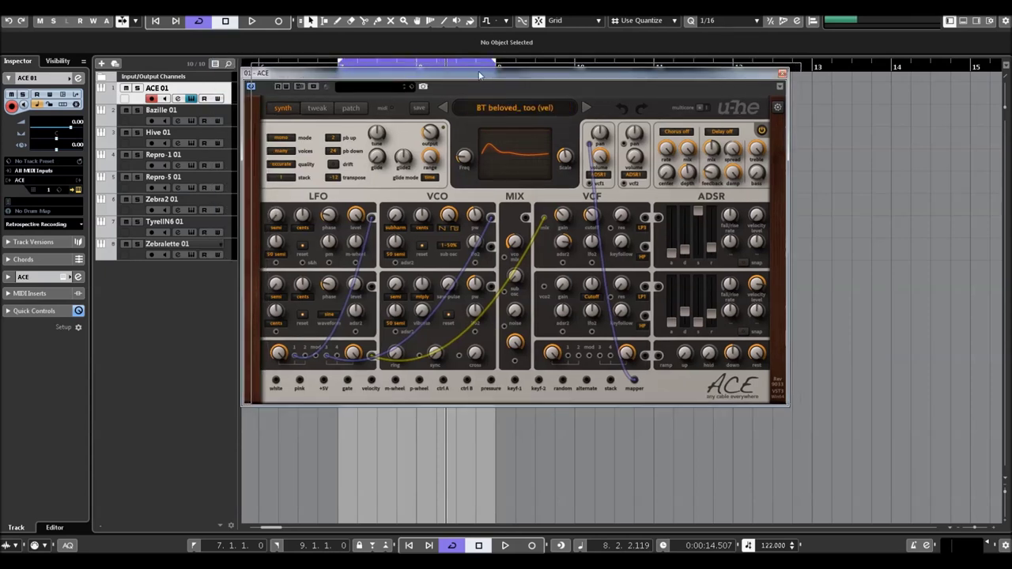
pyautogui.moveTo(467, 79); pyautogui.dragTo(489, 77)
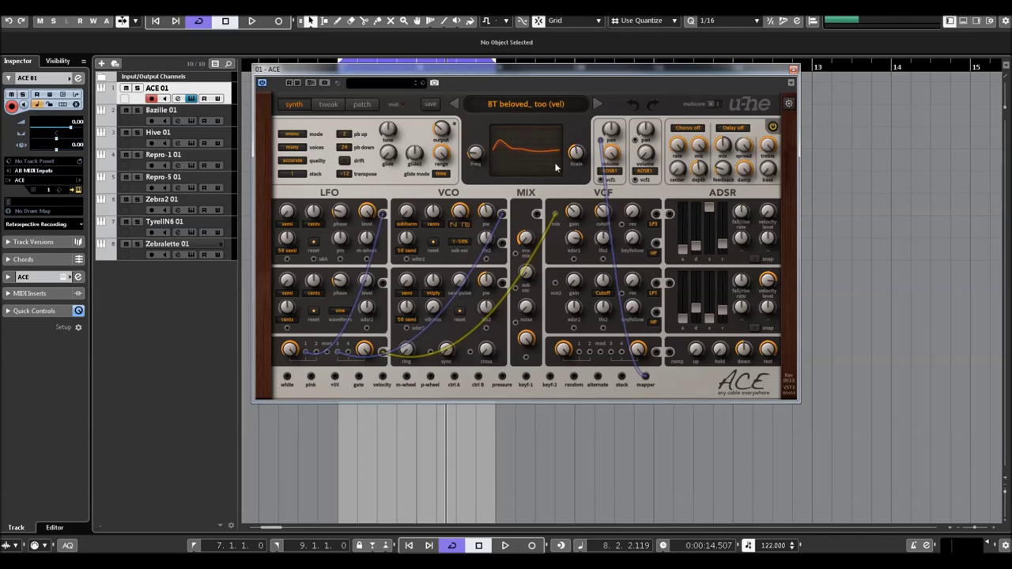
# - Audition the ACE presets BT broad`n smooth (mw) and BT punchy chicago (mw), ending on eX Elemental
pyautogui.click(596, 104)
pyautogui.click(525, 104)
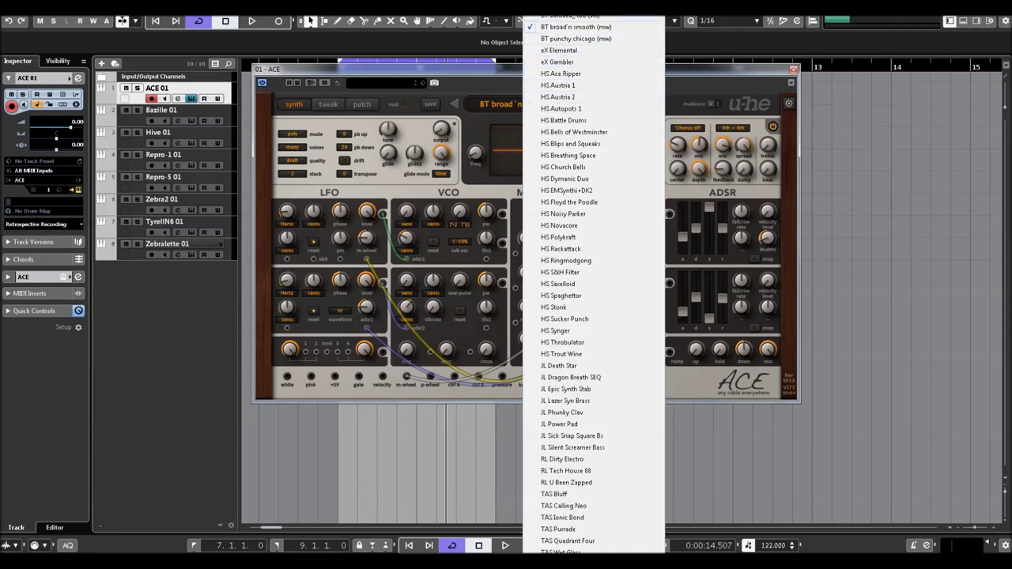
pyautogui.click(557, 39)
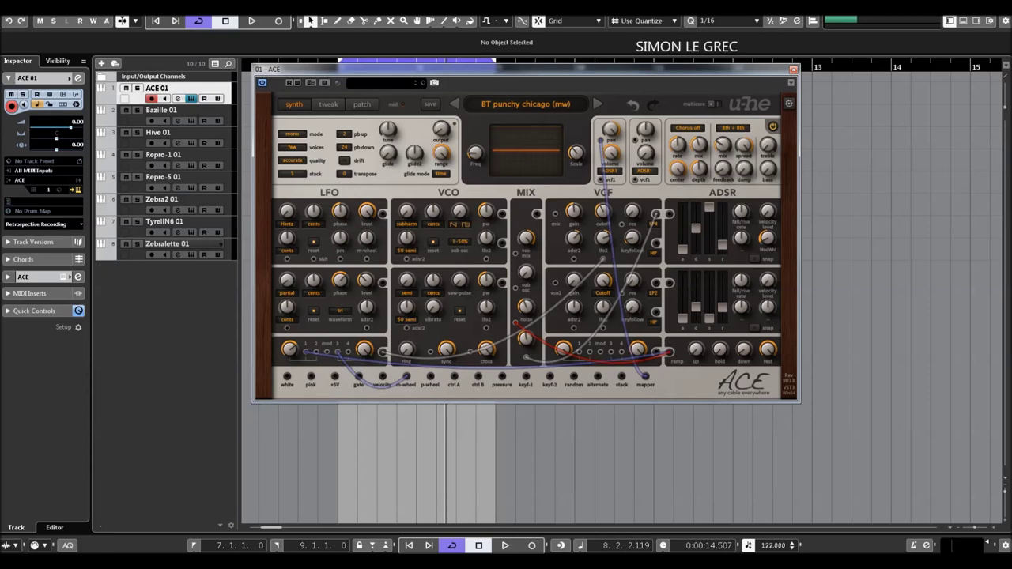
pyautogui.moveTo(532, 66); pyautogui.dragTo(535, 93)
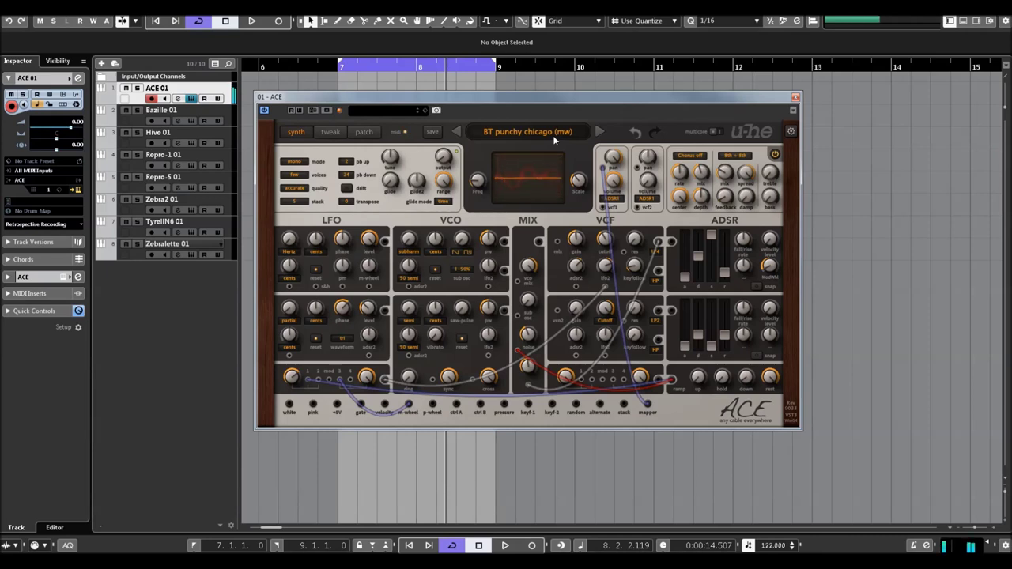
pyautogui.click(594, 134)
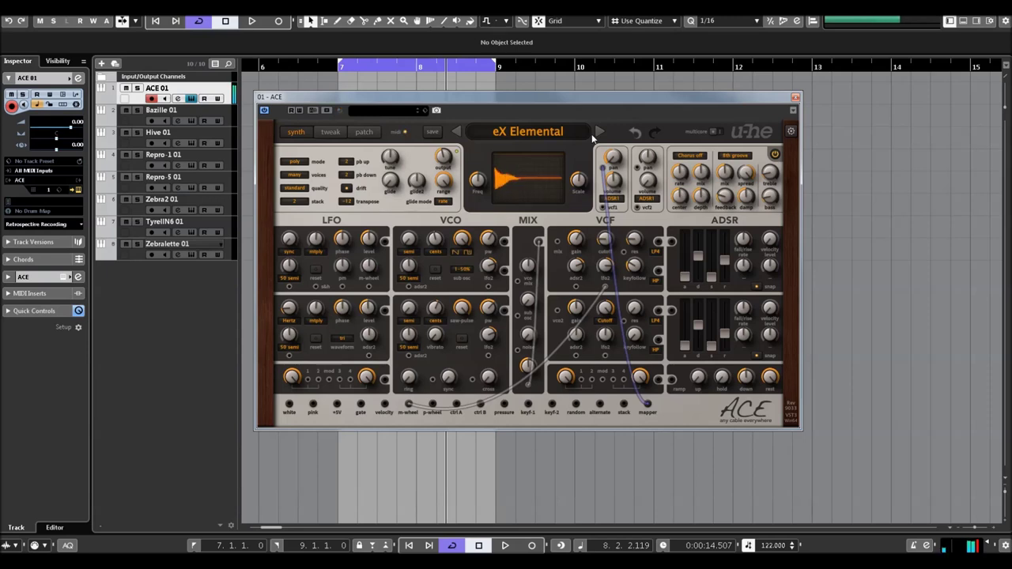
# - View ACE's tweak page with the mapping generator and return to the synth page
pyautogui.click(331, 132)
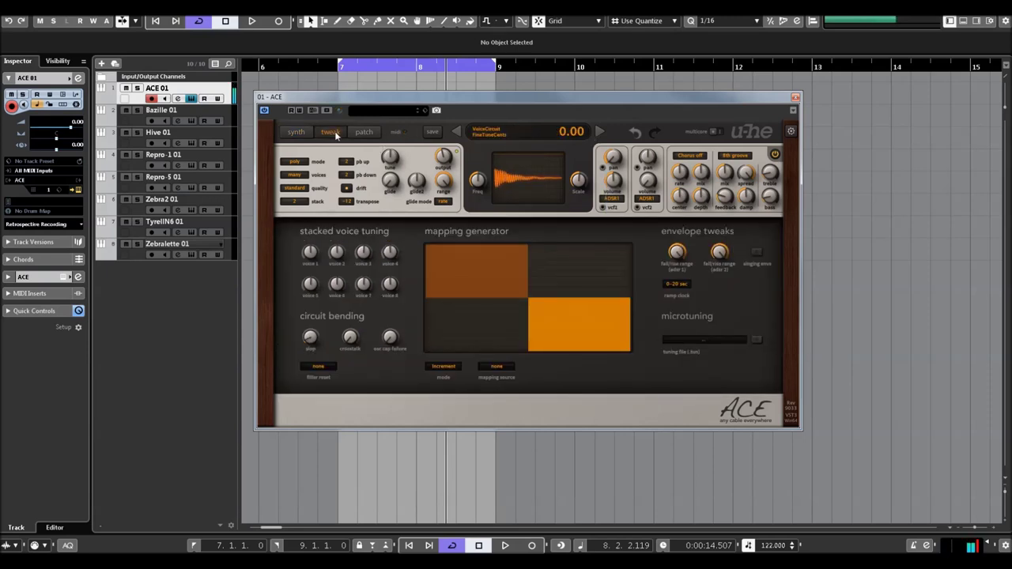
pyautogui.click(305, 131)
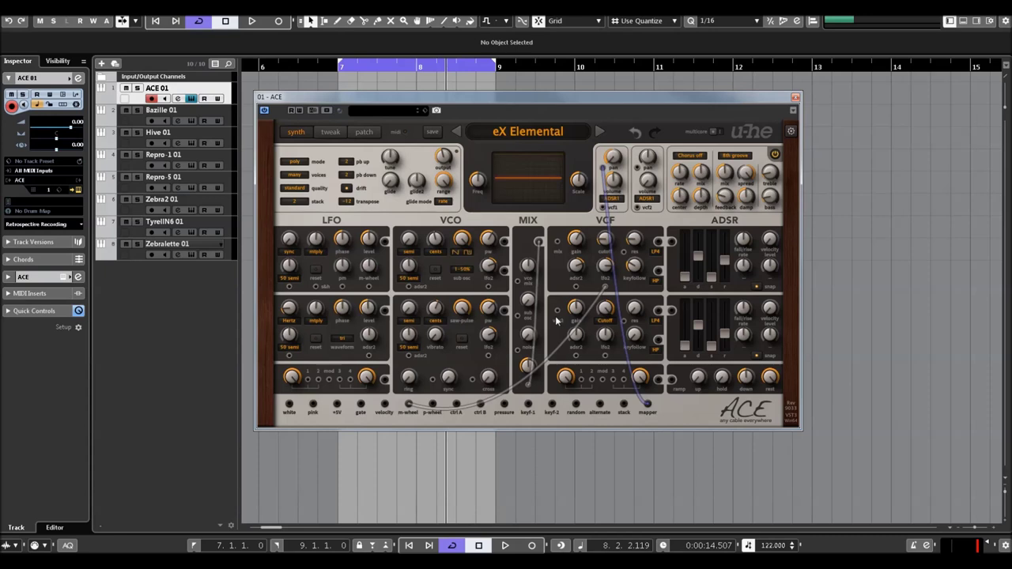
# - Set ACE's chorus effect to Chorus 1 and adjust the chorus depth, delay mix and treble
pyautogui.moveTo(701, 203)
pyautogui.click(690, 155)
pyautogui.moveTo(702, 196); pyautogui.dragTo(707, 191)
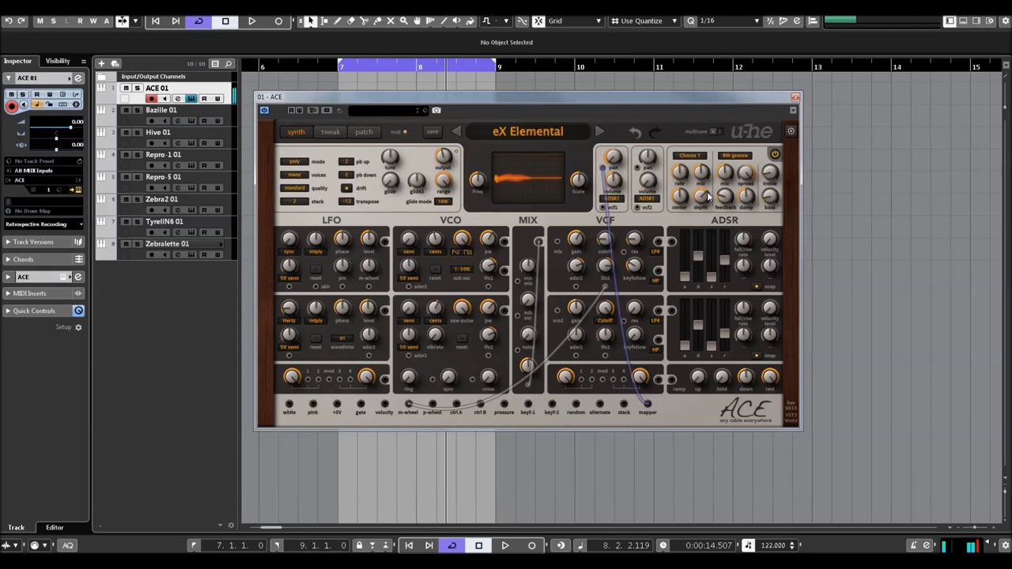
pyautogui.moveTo(725, 174); pyautogui.dragTo(725, 174)
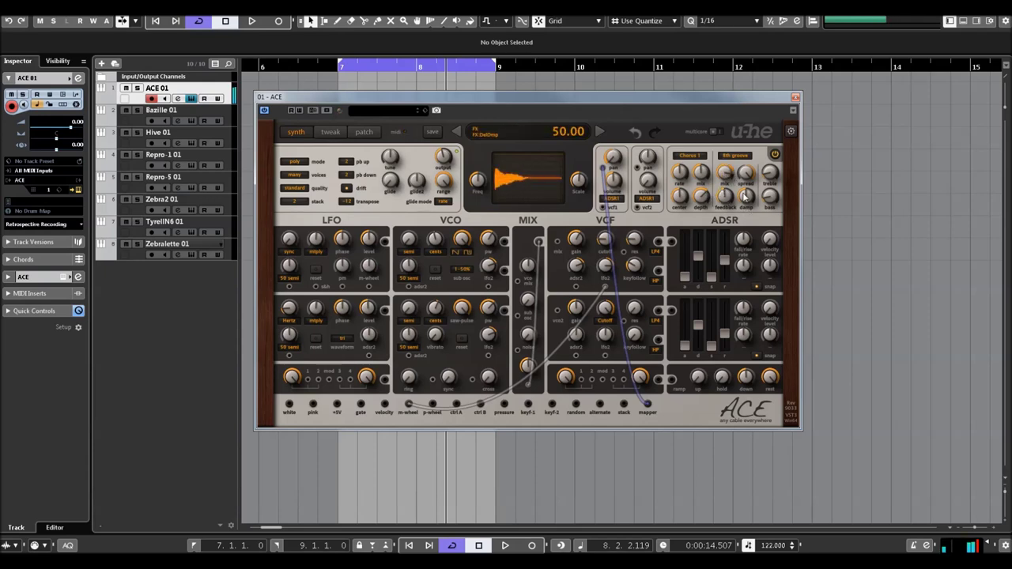
pyautogui.moveTo(772, 177)
pyautogui.moveTo(772, 178); pyautogui.dragTo(773, 170)
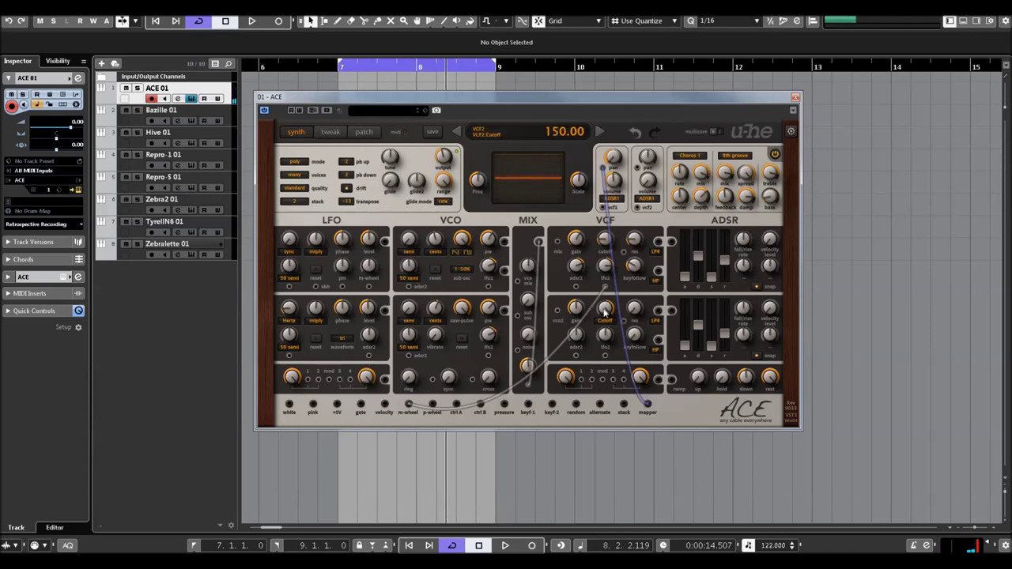
# - Load the HS Autopots 1 preset in ACE
pyautogui.click(525, 131)
pyautogui.click(554, 118)
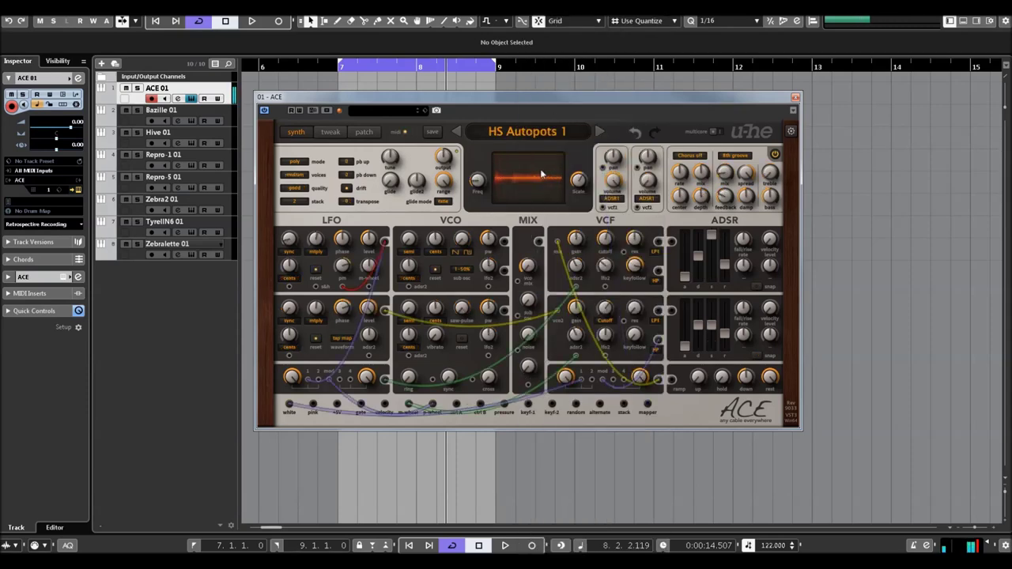
# - Audition the ACE presets HS Battle Drums and HS Bells of Westminster, ending on HS Ringmodgong
pyautogui.click(599, 131)
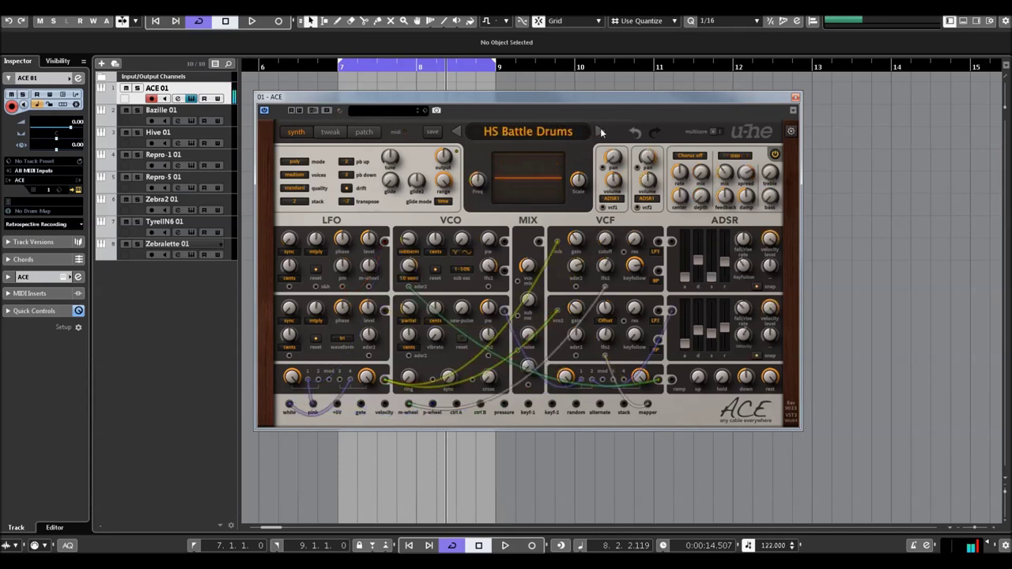
pyautogui.click(600, 132)
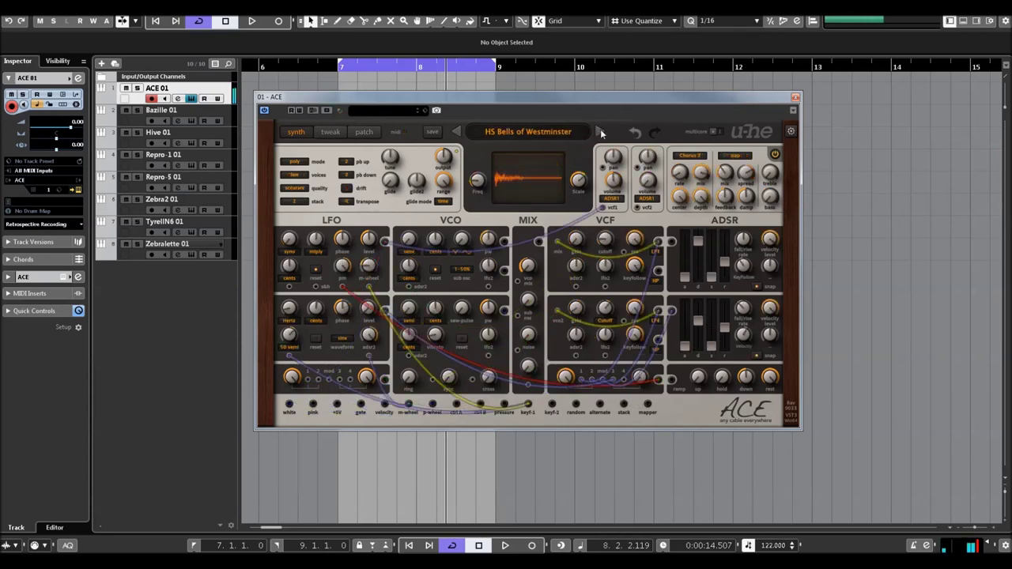
pyautogui.click(535, 136)
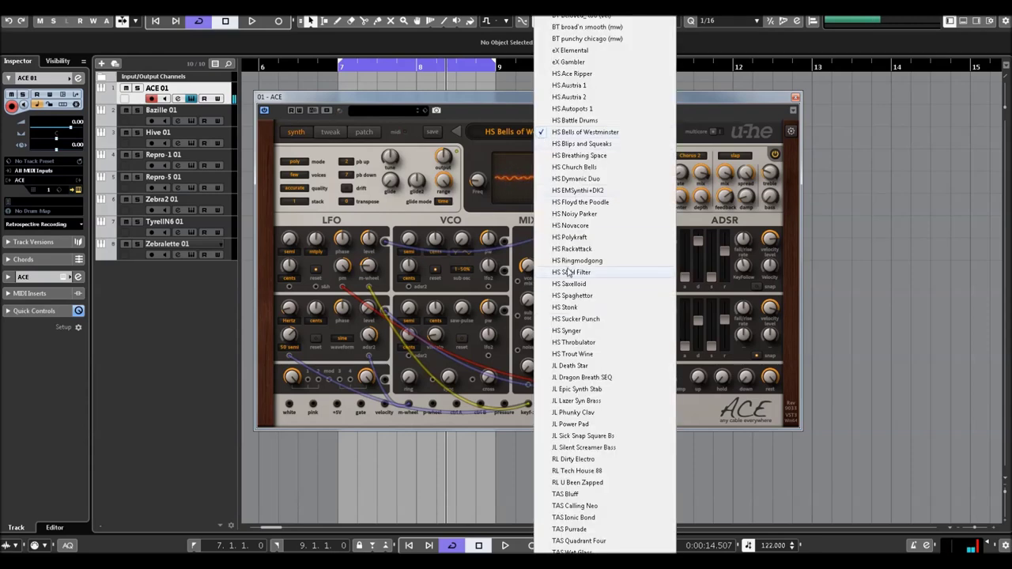
pyautogui.click(573, 261)
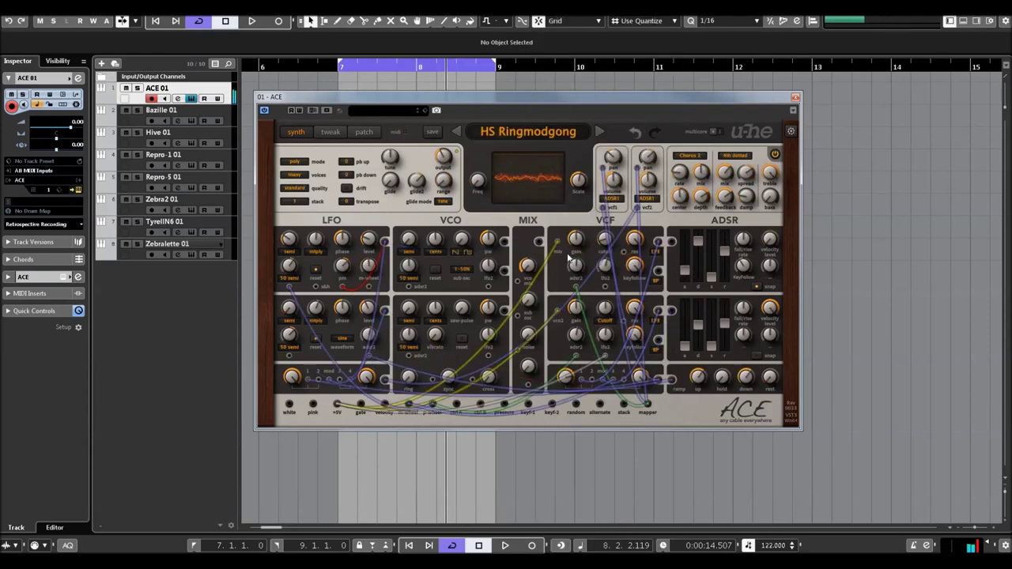
# - Audition the following ACE presets one after another, from HS S&H Filter and HS Saxelloid through to HS Stonk
pyautogui.moveTo(600, 167)
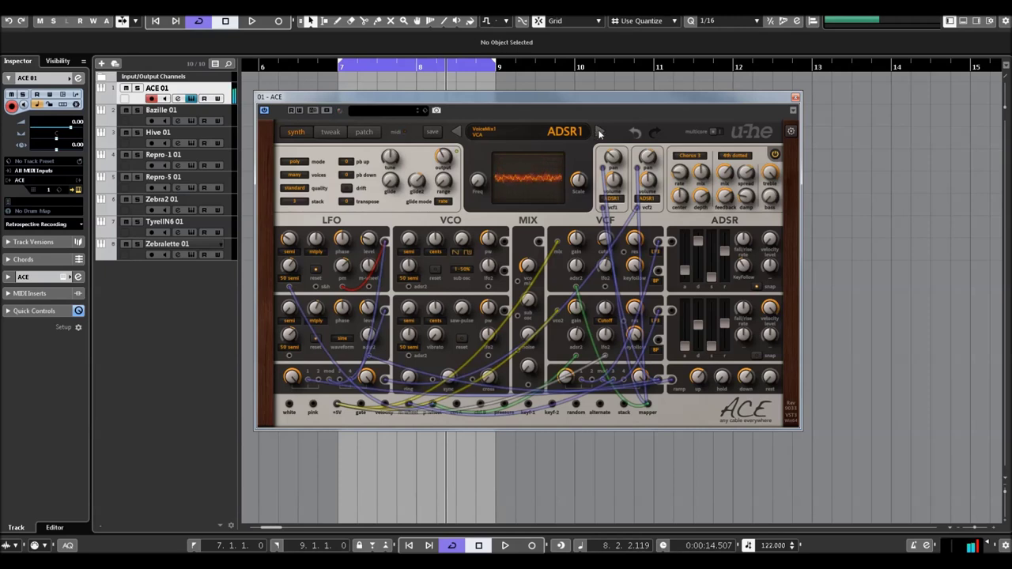
pyautogui.click(599, 133)
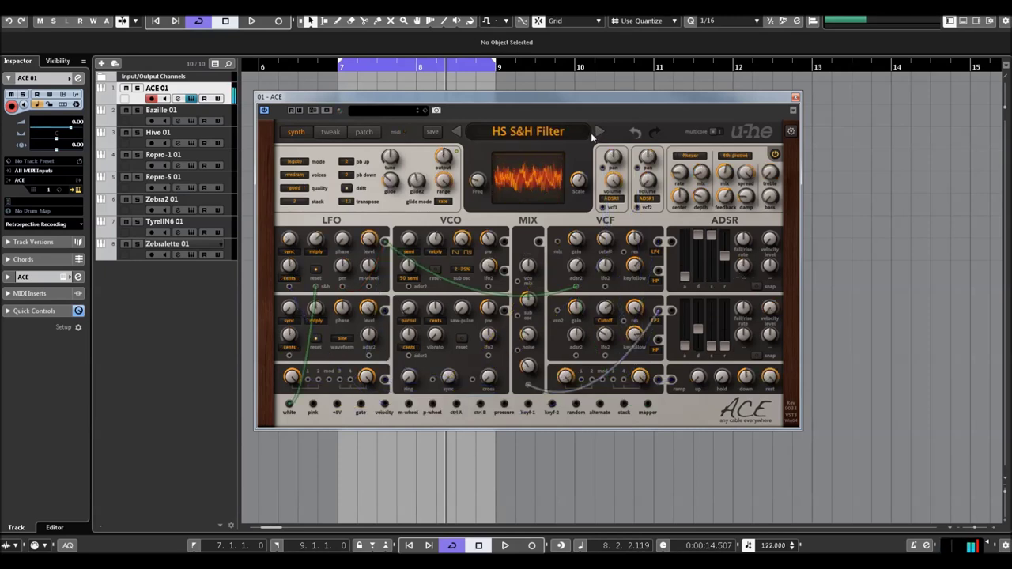
pyautogui.click(599, 132)
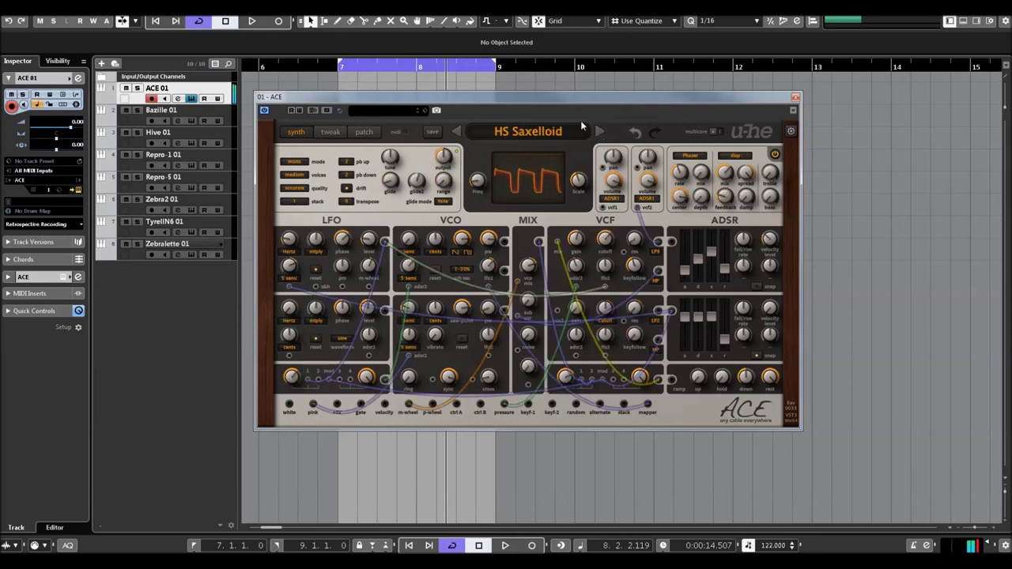
pyautogui.click(599, 134)
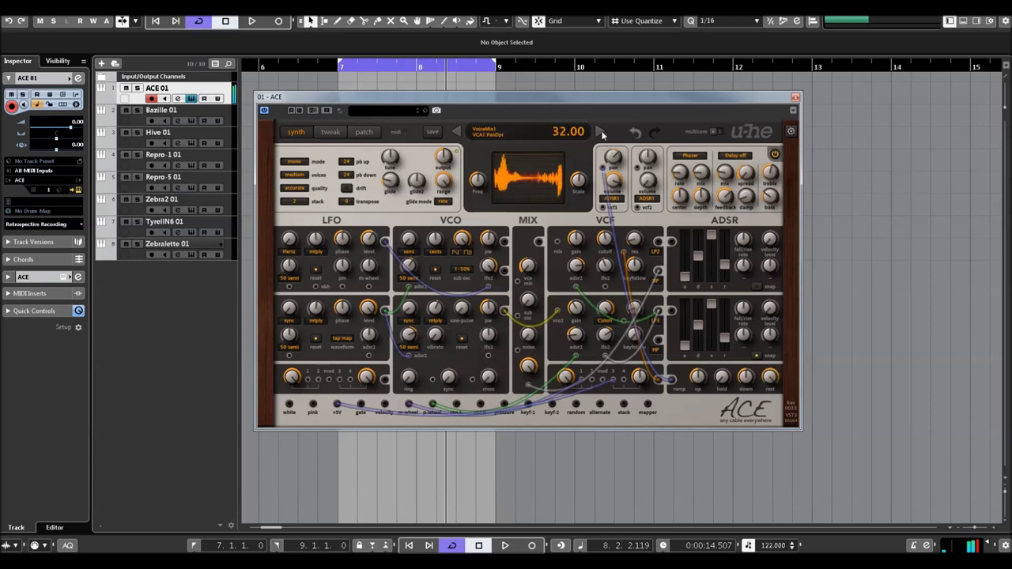
pyautogui.click(599, 133)
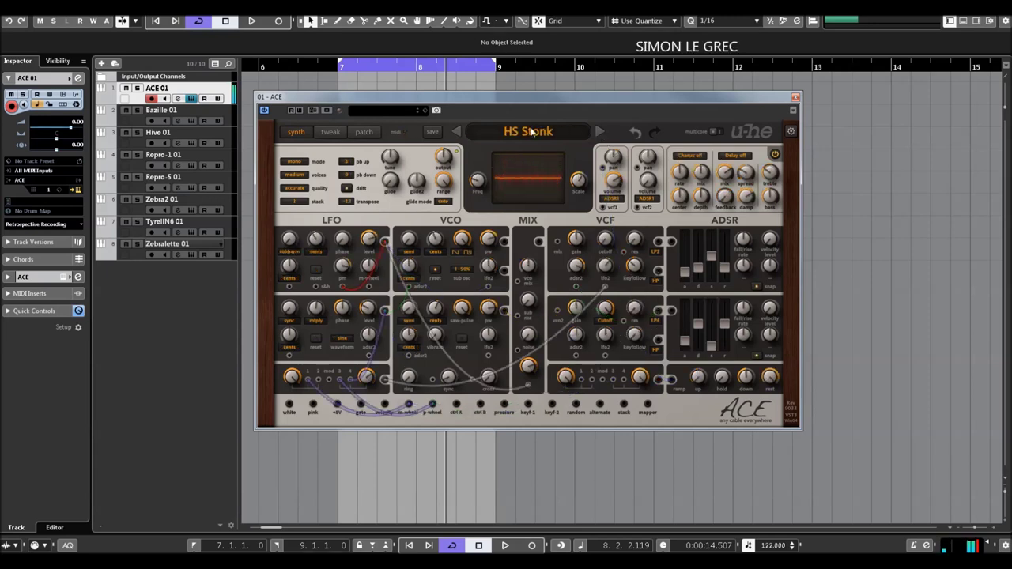
# - Load the TAS Purrade preset in ACE, audition it and close the ACE window
pyautogui.click(532, 132)
pyautogui.scroll(-3, 585, 443)
pyautogui.click(557, 470)
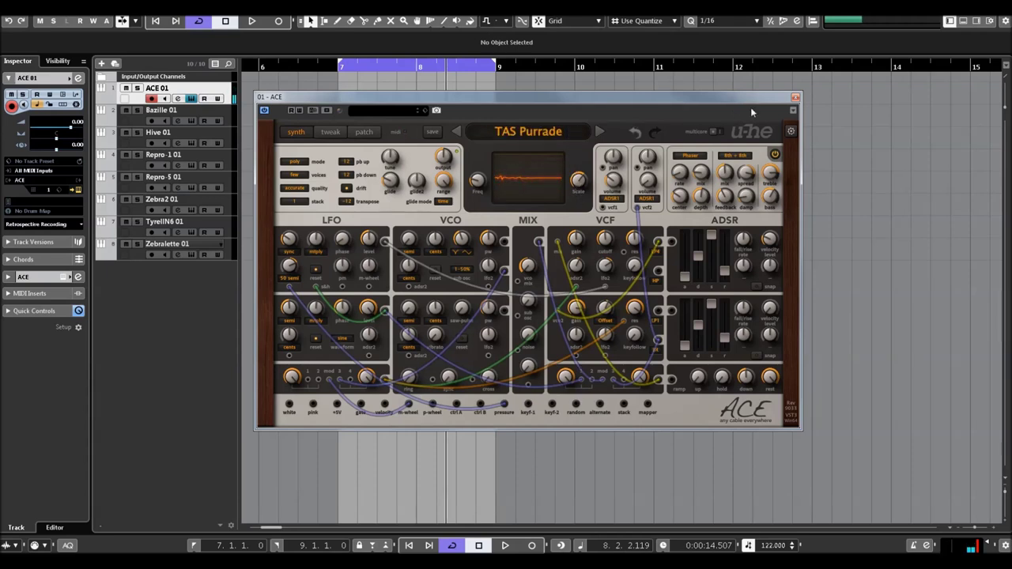
pyautogui.click(794, 99)
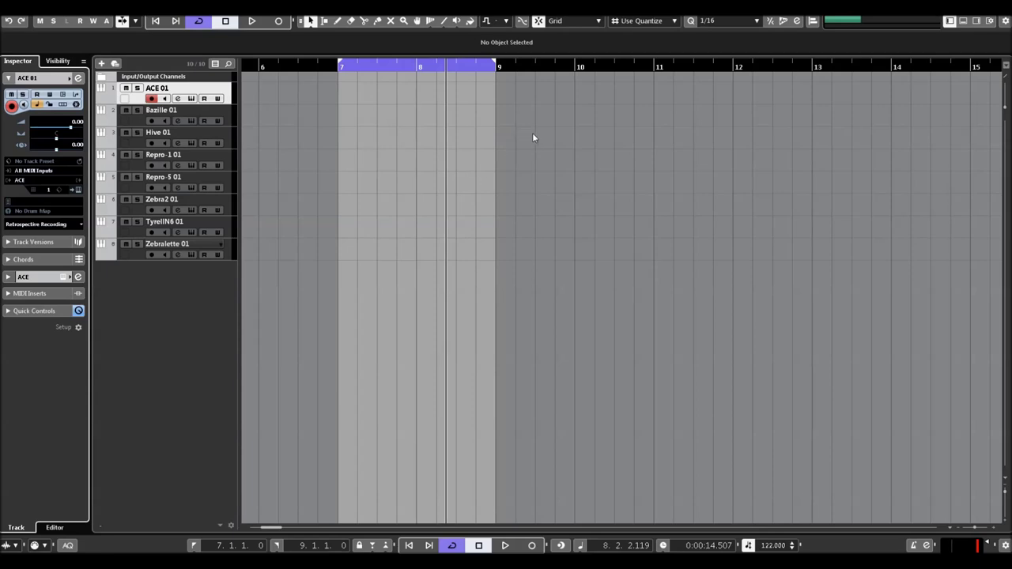
# - Select the Bazille 01 track and open its Bazille instrument window
pyautogui.click(166, 112)
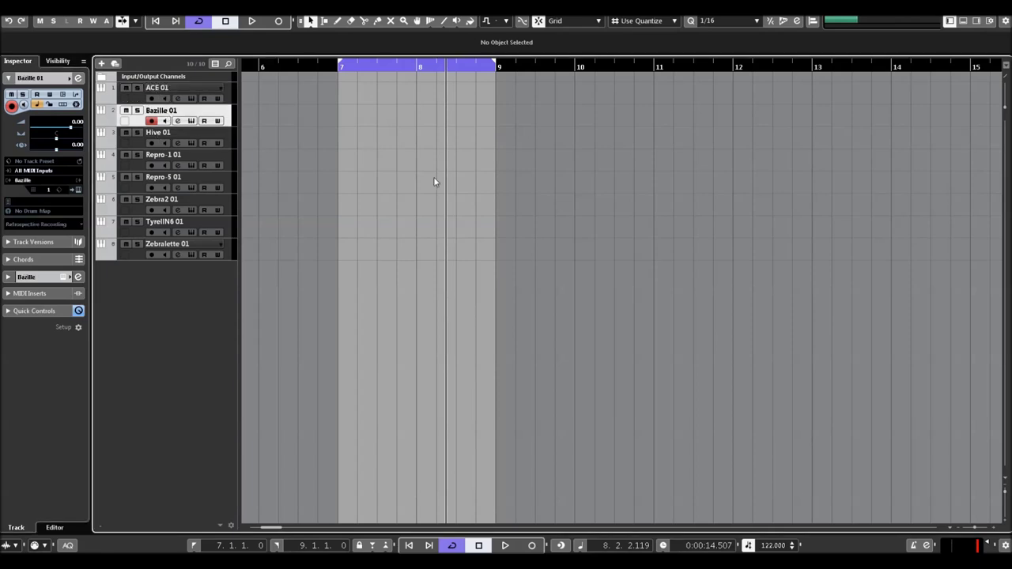
pyautogui.click(78, 190)
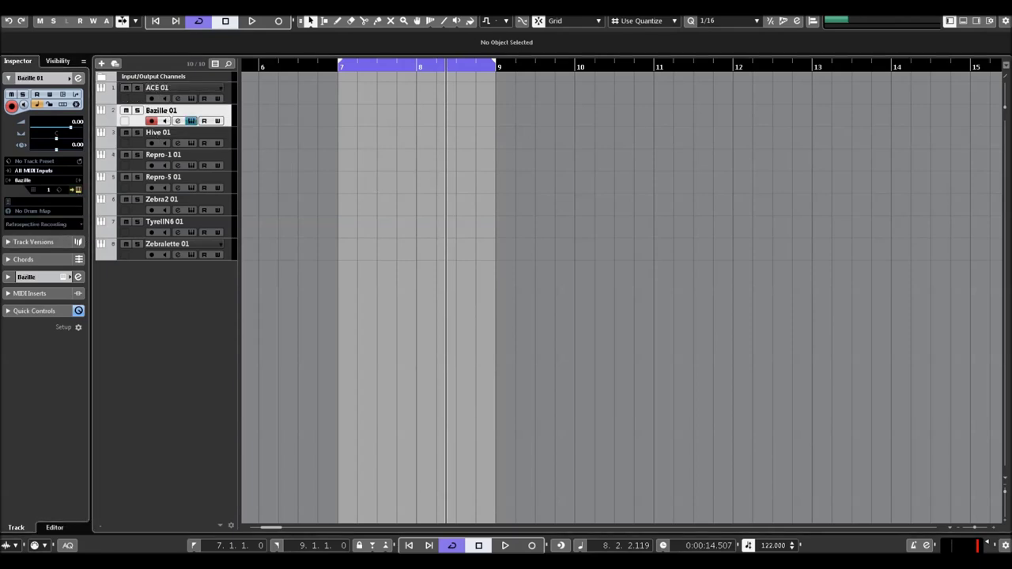
pyautogui.hotkey('ctrl', 'e')
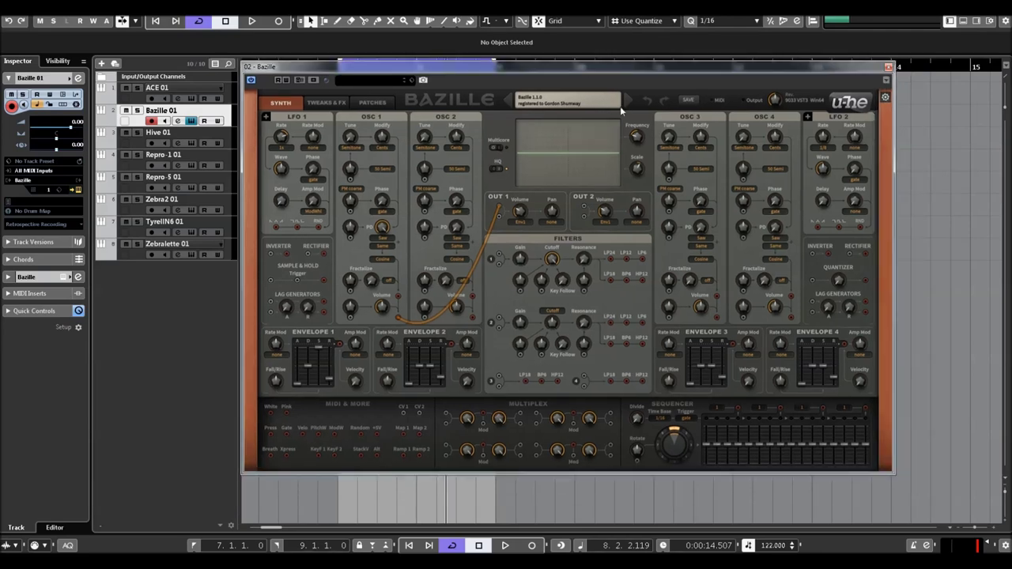
# - Load the JC Alien Murder Mystery preset in Bazille and glance through the preset list without choosing another
pyautogui.click(626, 99)
pyautogui.click(577, 104)
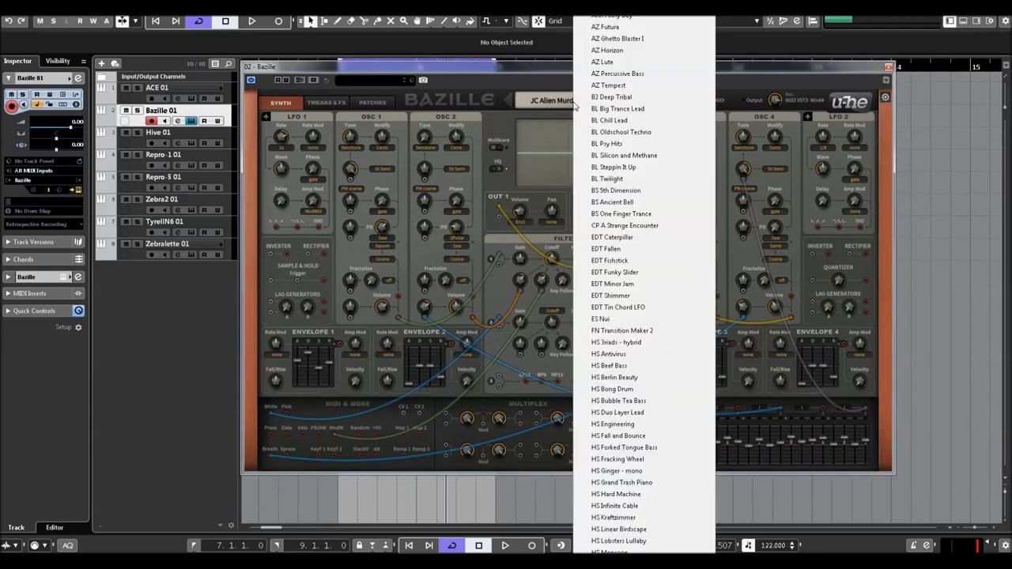
pyautogui.click(725, 74)
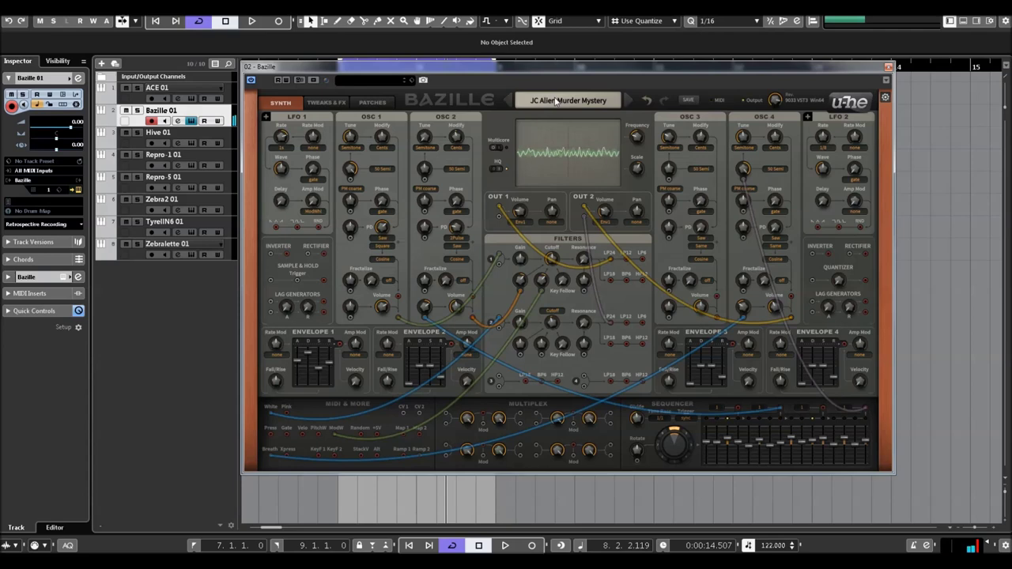
# - Sweep Bazille's Filter 1 cutoff up to 99 while the JC Alien Murder Mystery preset sounds
pyautogui.moveTo(550, 261)
pyautogui.moveTo(549, 261); pyautogui.dragTo(550, 214)
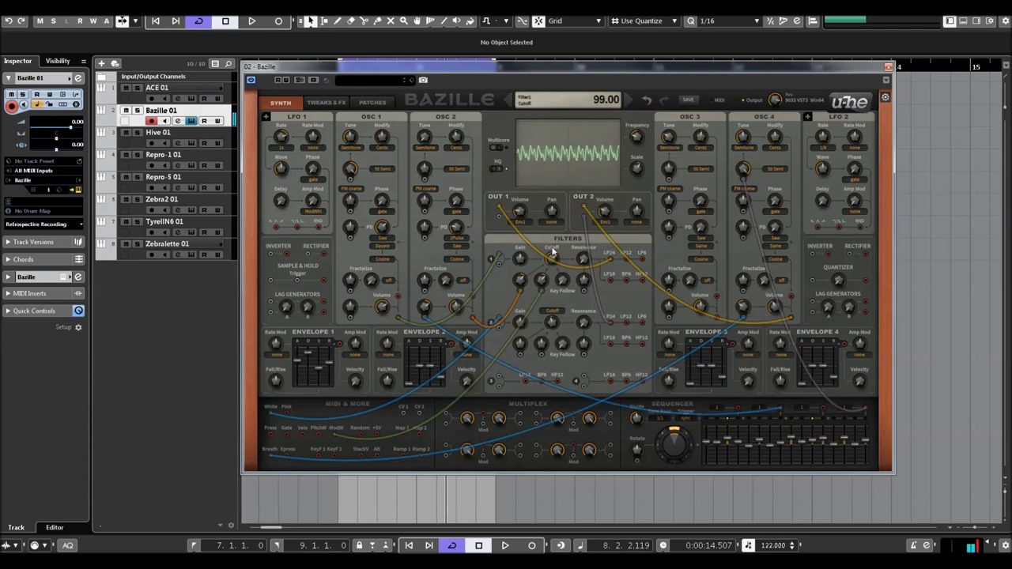
pyautogui.moveTo(551, 301)
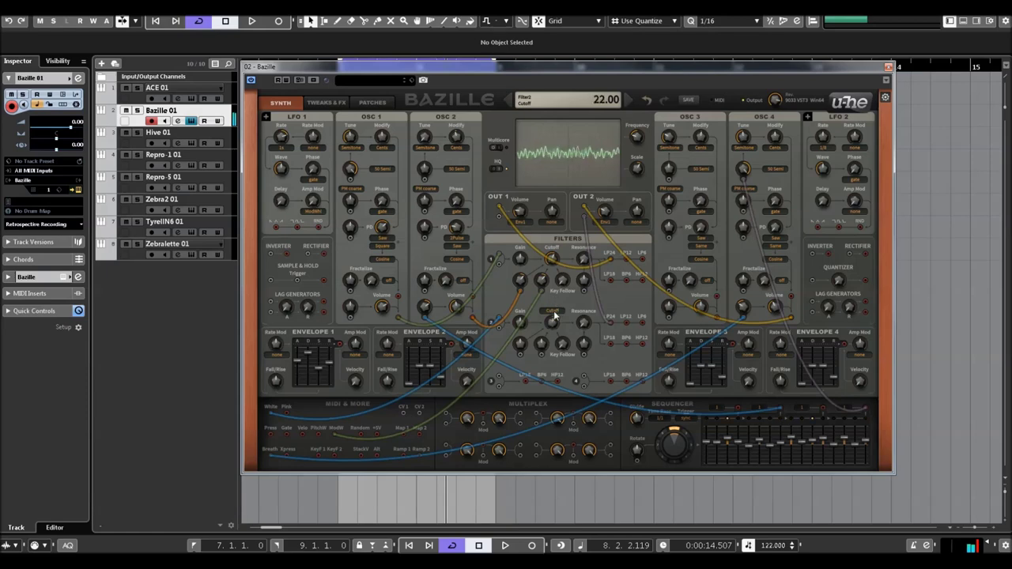
pyautogui.moveTo(551, 276)
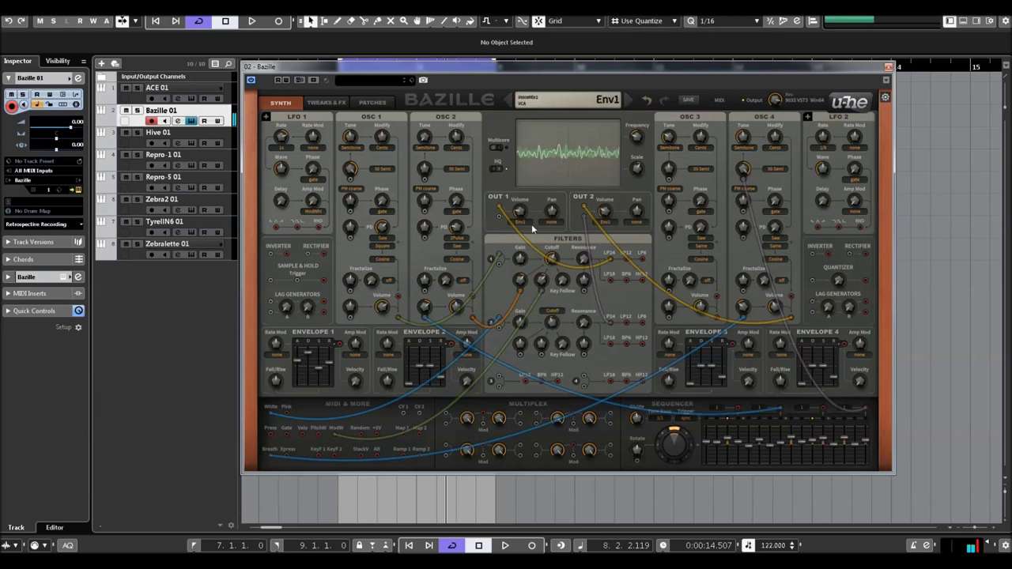
pyautogui.moveTo(549, 252)
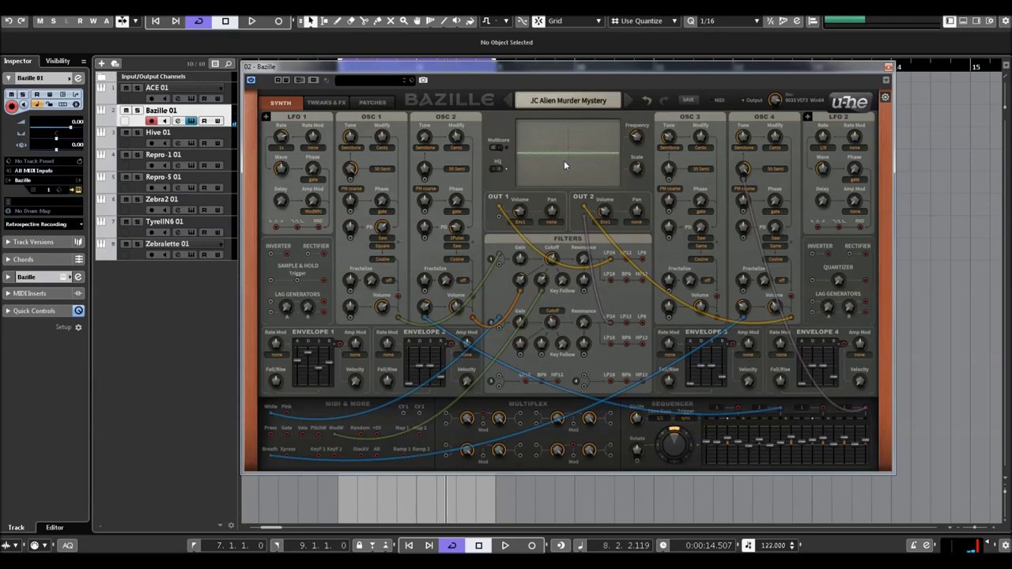
# - Audition the Bazille presets JR Altair and AZ Horizon, adjusting the Filter 1 cutoff on AZ Horizon
pyautogui.click(627, 100)
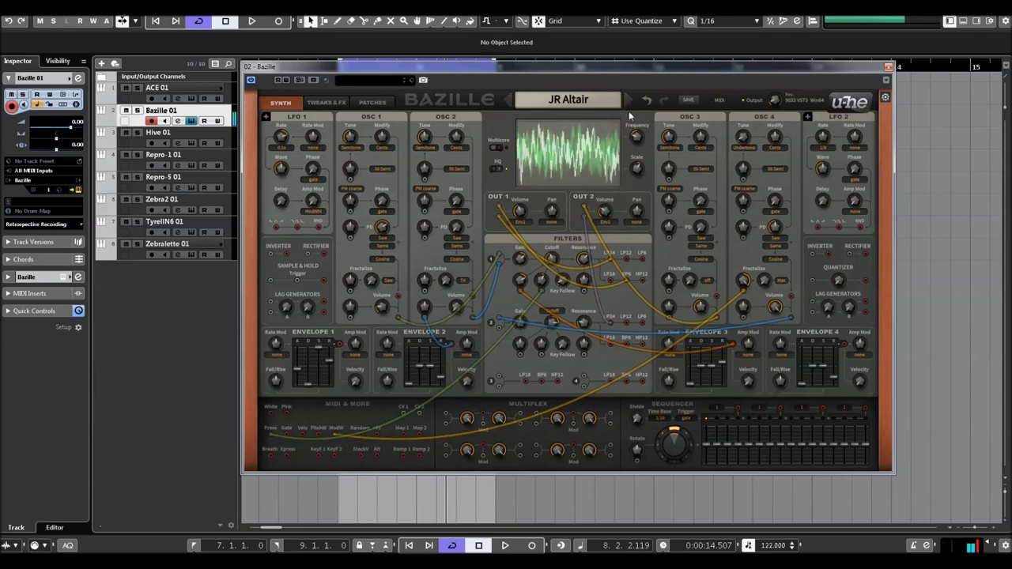
pyautogui.click(572, 106)
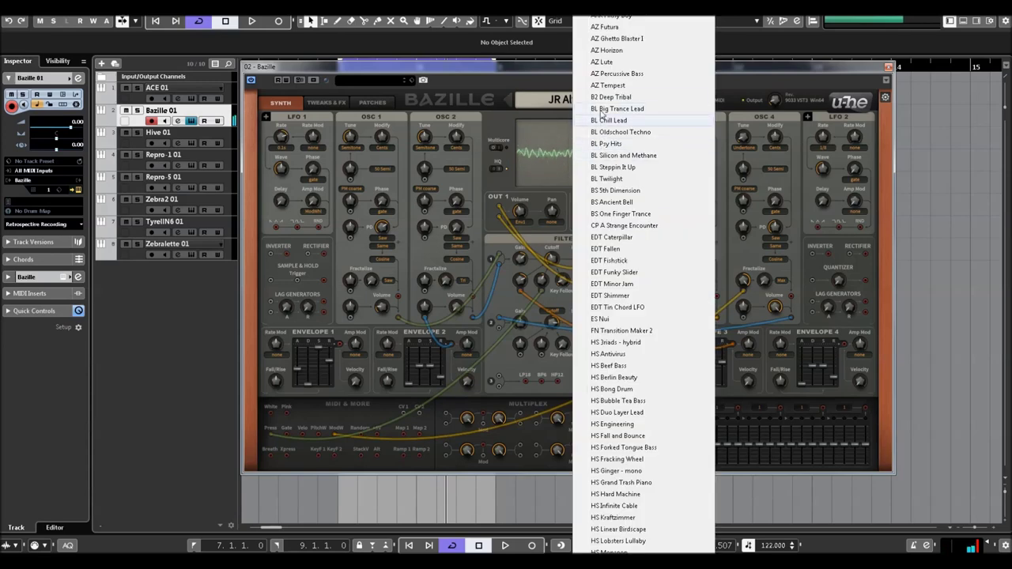
pyautogui.click(602, 51)
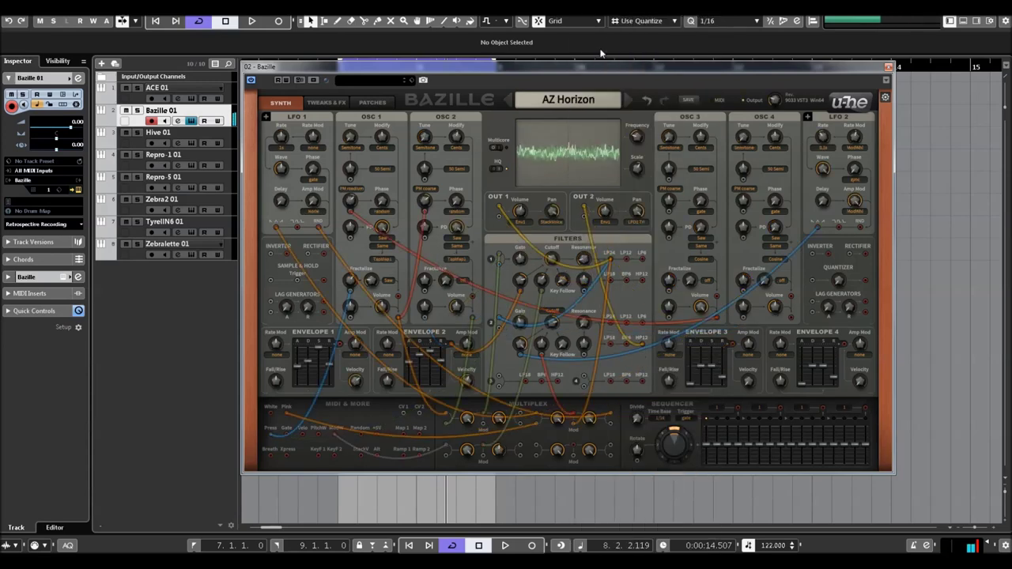
pyautogui.moveTo(635, 139)
pyautogui.moveTo(551, 269); pyautogui.dragTo(551, 240)
pyautogui.moveTo(552, 211)
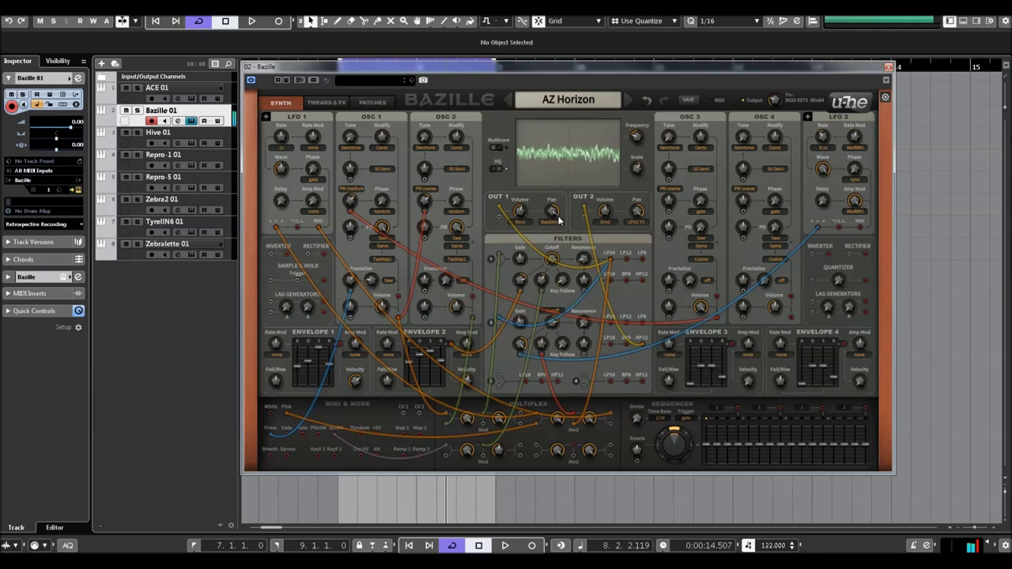
# - Audition the Bazille presets BS 5th Dimension and EDT Caterpillar
pyautogui.click(578, 108)
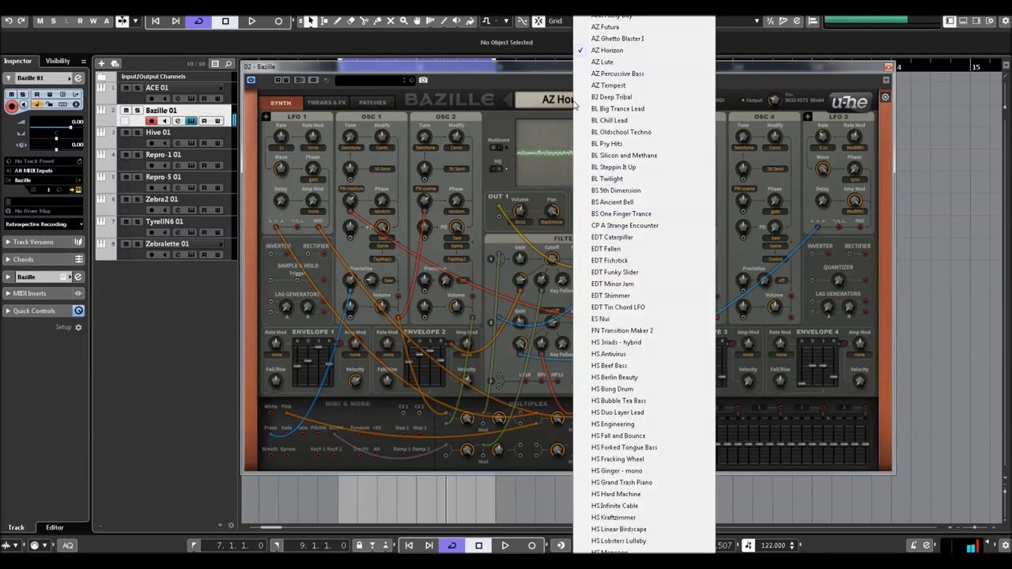
pyautogui.click(603, 193)
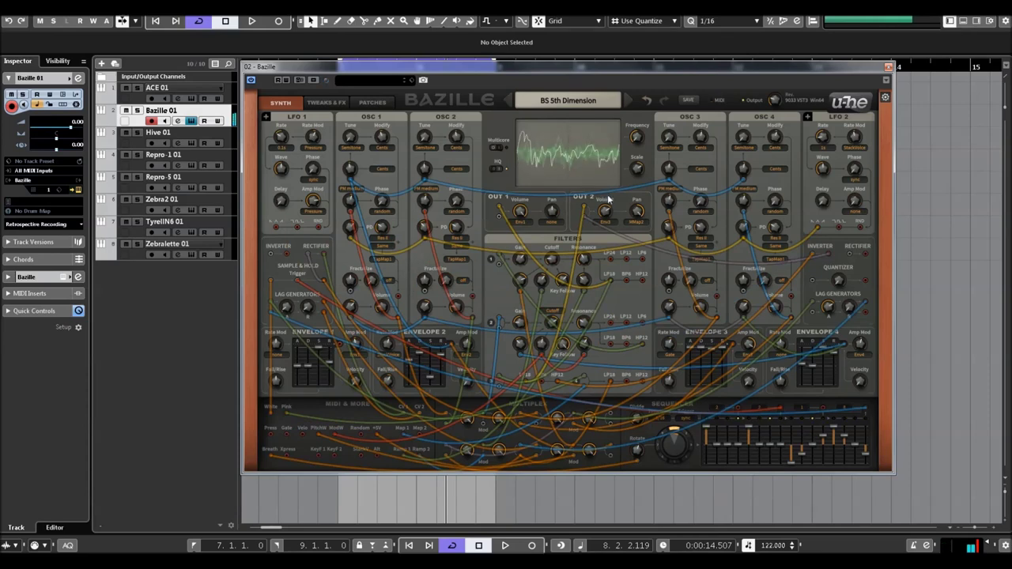
pyautogui.click(565, 101)
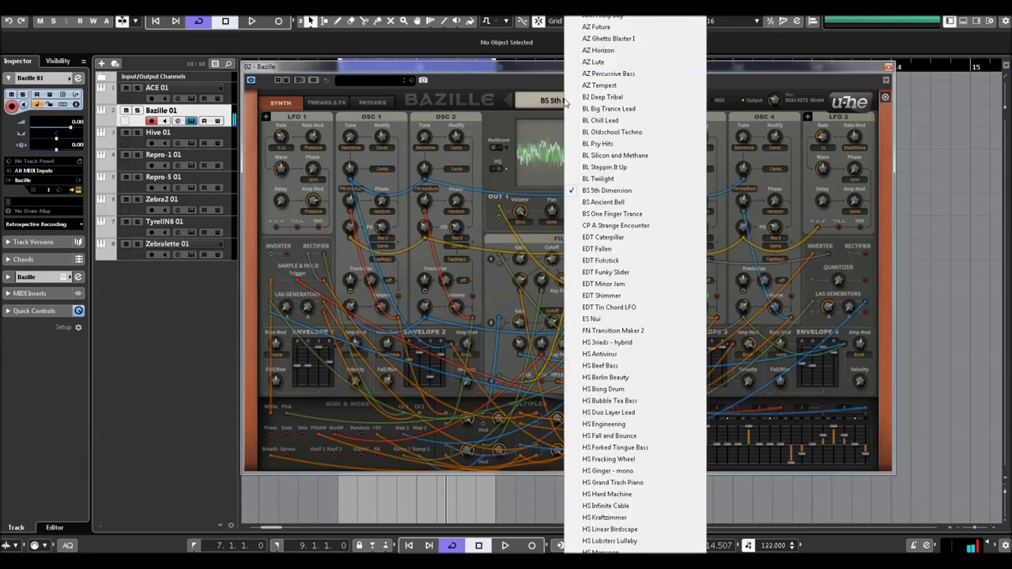
pyautogui.click(601, 237)
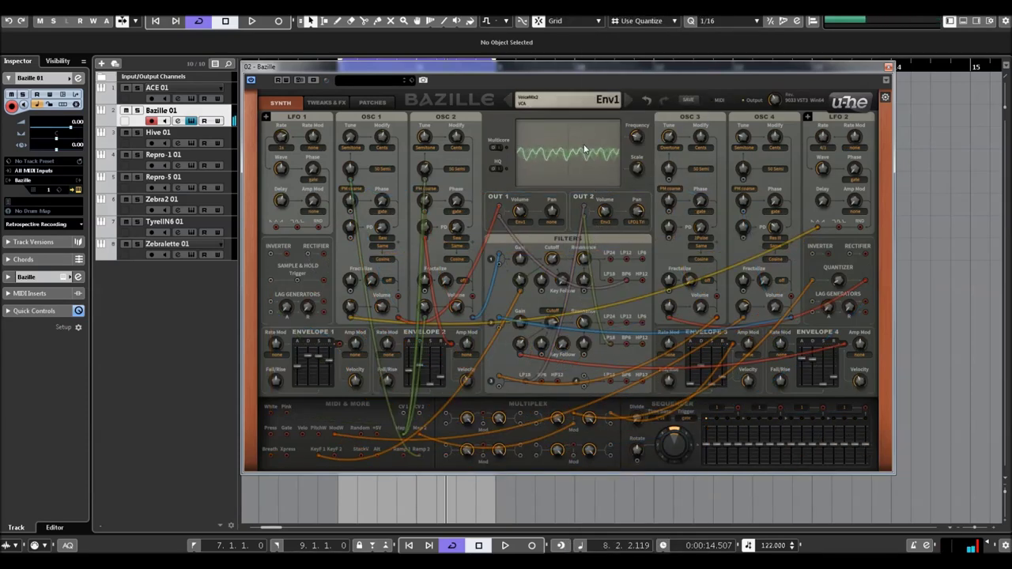
# - Load the HS Antivirus preset in Bazille and adjust its Filter 1 cutoff
pyautogui.click(568, 99)
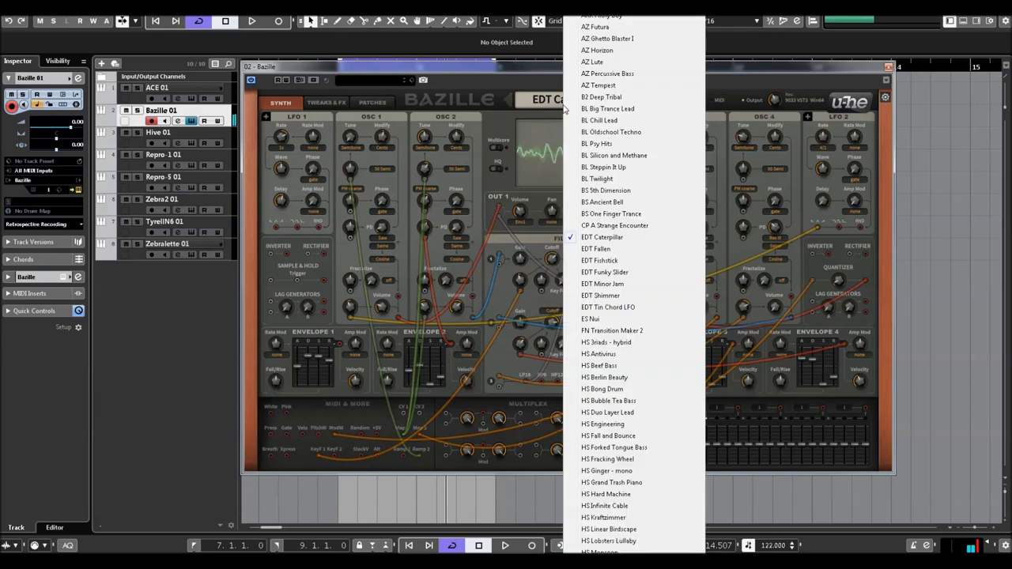
pyautogui.click(591, 353)
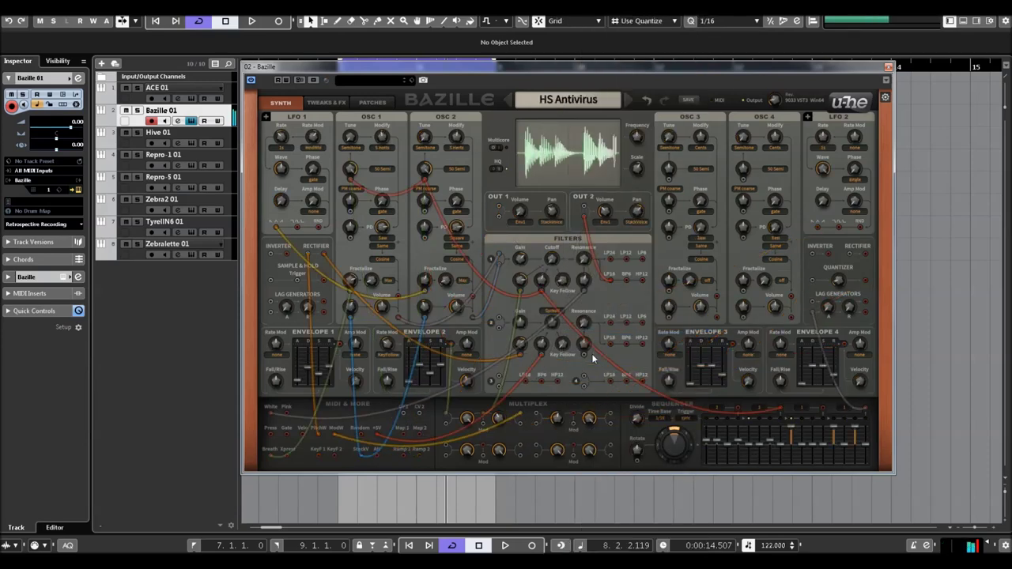
pyautogui.moveTo(559, 278)
pyautogui.moveTo(553, 245)
pyautogui.mouseDown()
pyautogui.moveTo(553, 237)
pyautogui.moveTo(552, 258)
pyautogui.moveTo(554, 211)
pyautogui.moveTo(553, 238)
pyautogui.mouseUp()
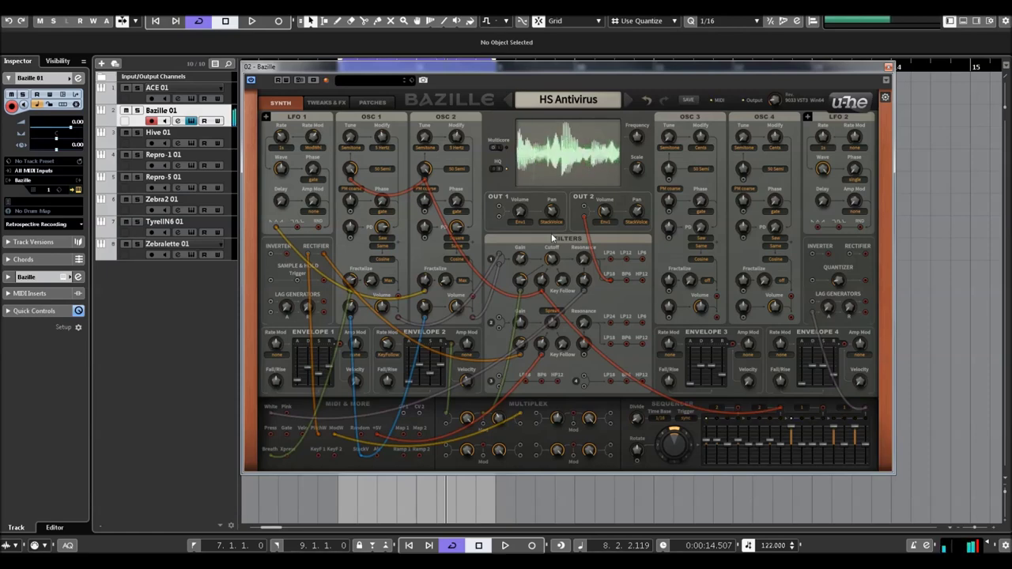
pyautogui.moveTo(564, 297)
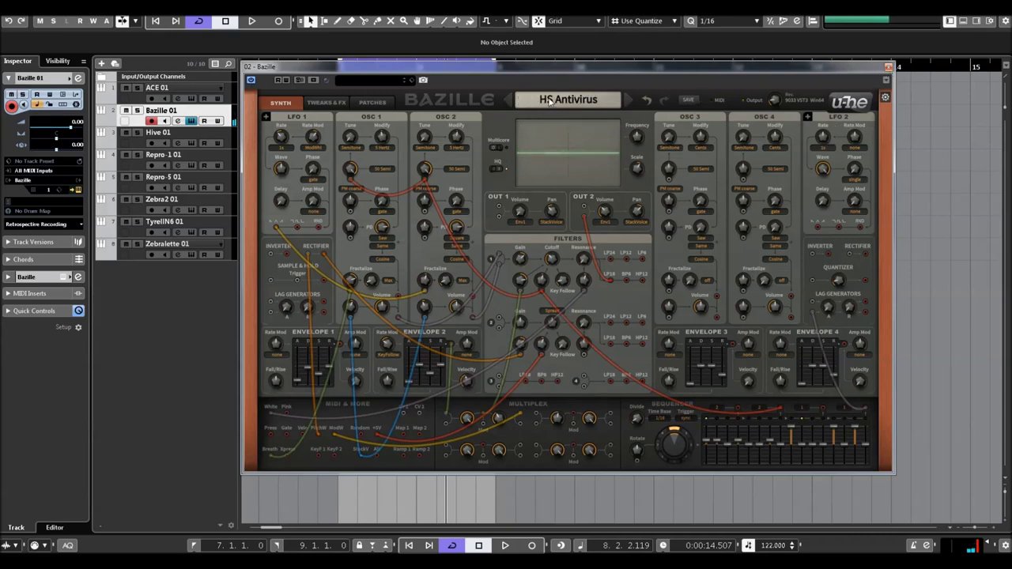
# - Load the HS Fracking Wheel preset in Bazille, audition it and close the Bazille window
pyautogui.click(550, 101)
pyautogui.click(591, 458)
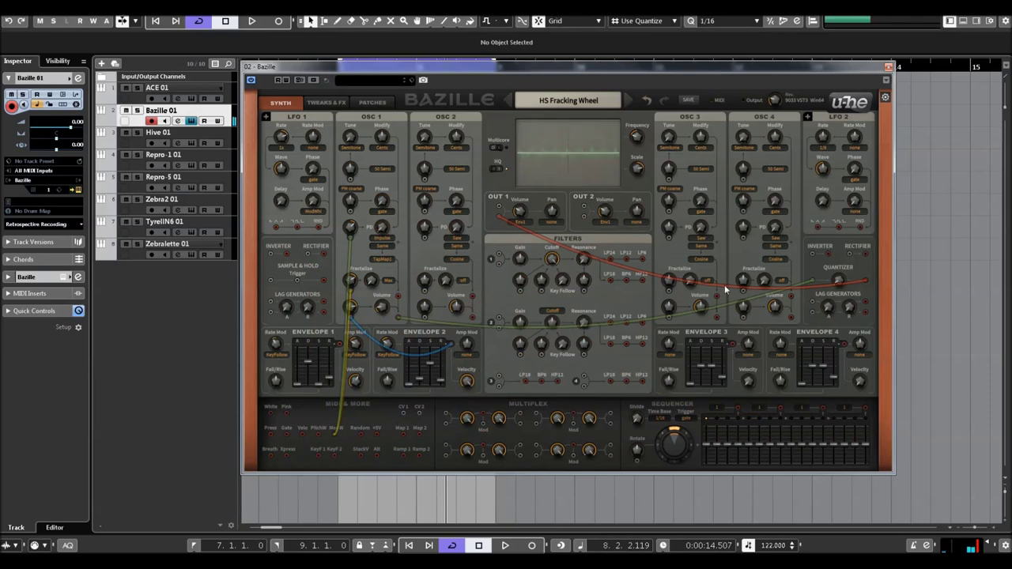
pyautogui.click(887, 67)
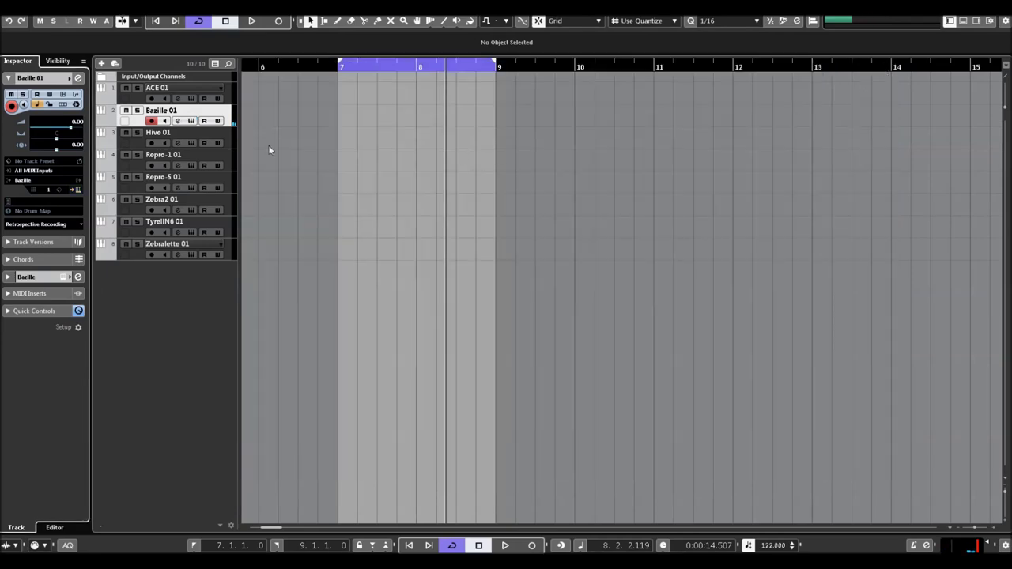
# - Open the Hive synth on the Hive 01 track and load the Aahtomaton preset
pyautogui.click(186, 138)
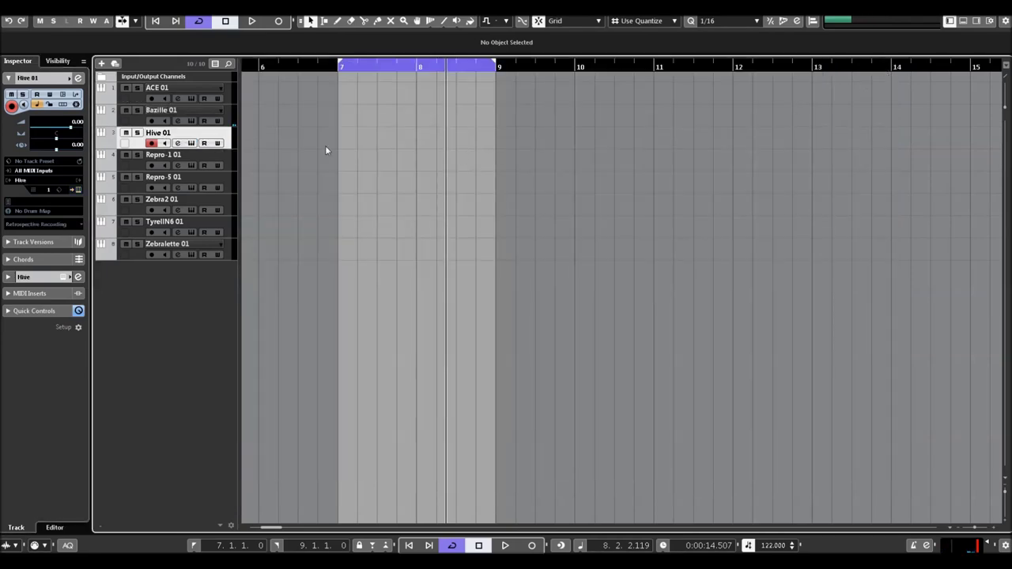
pyautogui.click(78, 189)
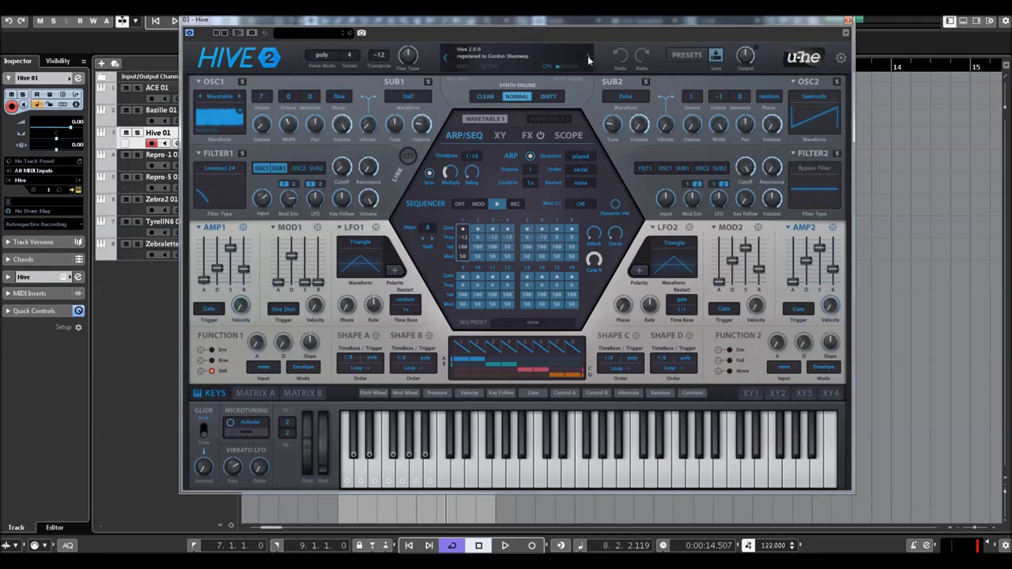
pyautogui.click(463, 64)
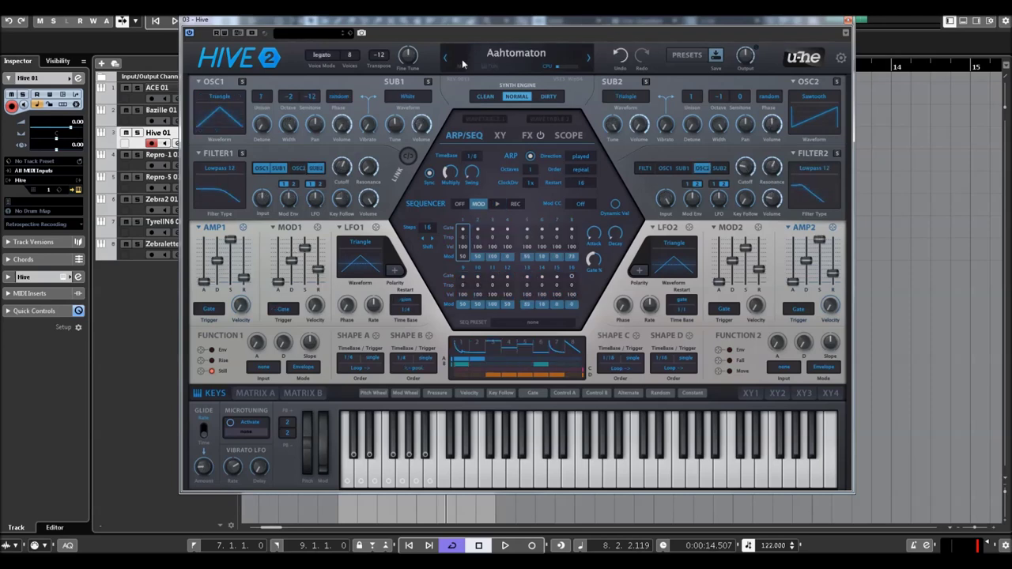
# - Dismiss the preset list without choosing another preset and move the Hive window slightly lower
pyautogui.click(518, 55)
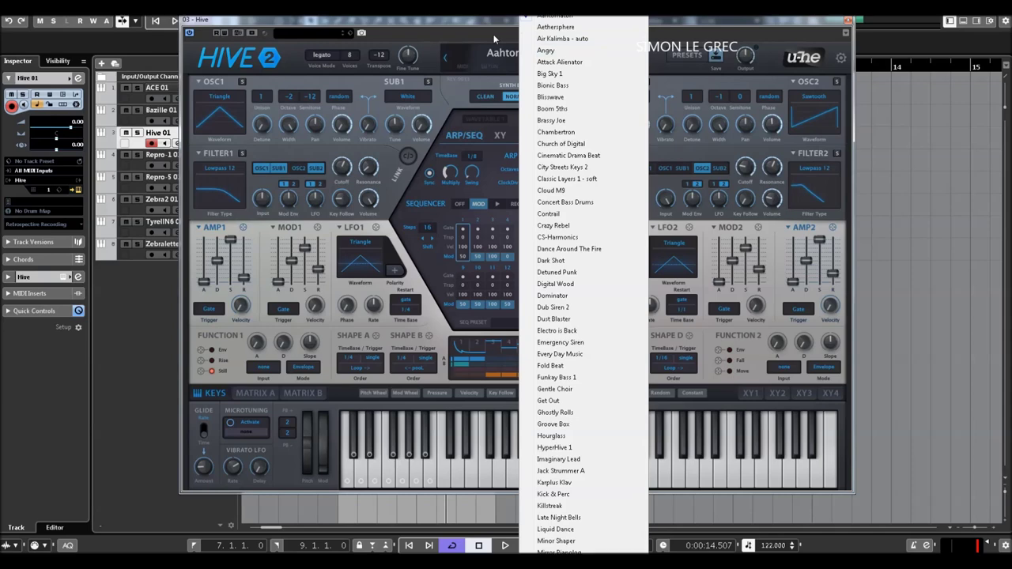
pyautogui.click(494, 38)
pyautogui.moveTo(494, 25); pyautogui.dragTo(492, 36)
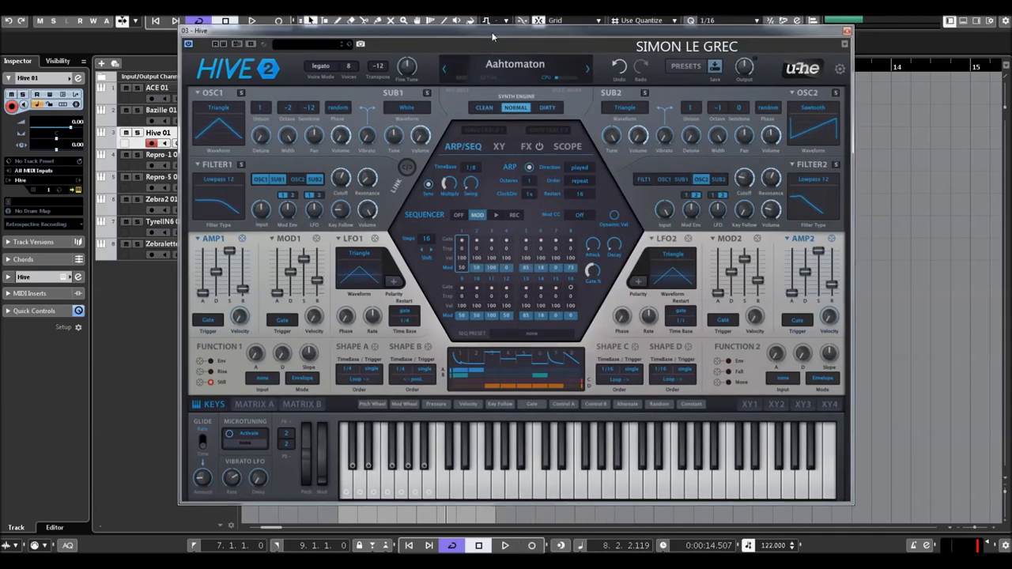
# - Load the Big Sky 1 preset in Hive and set the main output to 162.00
pyautogui.click(515, 66)
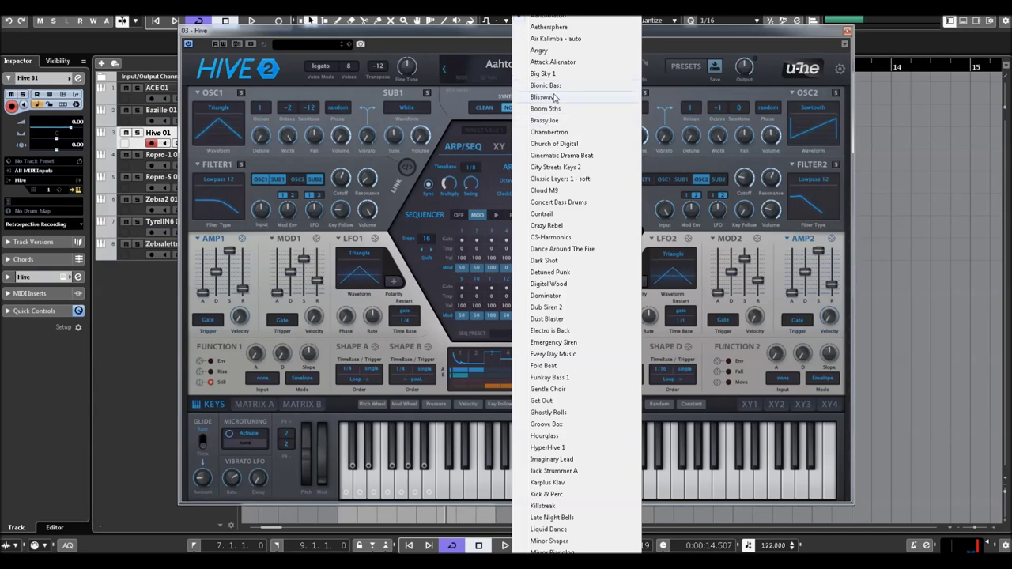
pyautogui.click(549, 74)
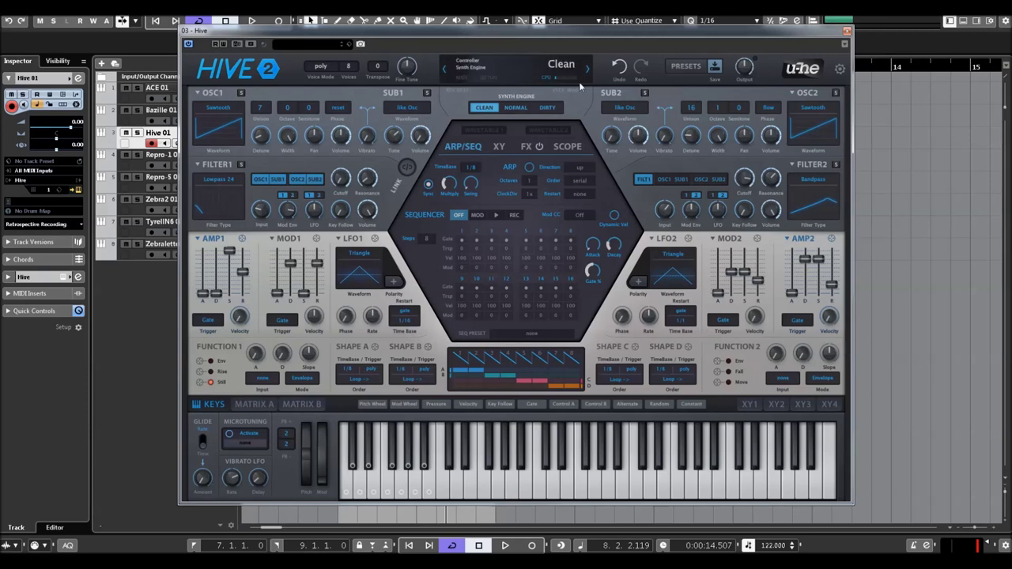
pyautogui.scroll(5, 745, 67)
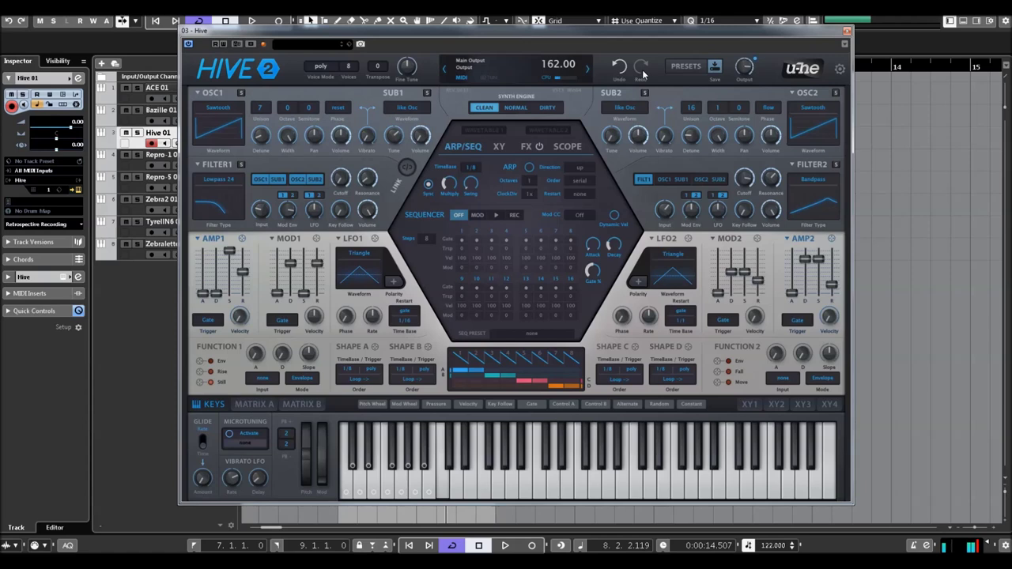
# - Audition the Hive presets Church of Digital and Cloud M9, lowering the Filter 1 cutoff on Cloud M9
pyautogui.click(514, 70)
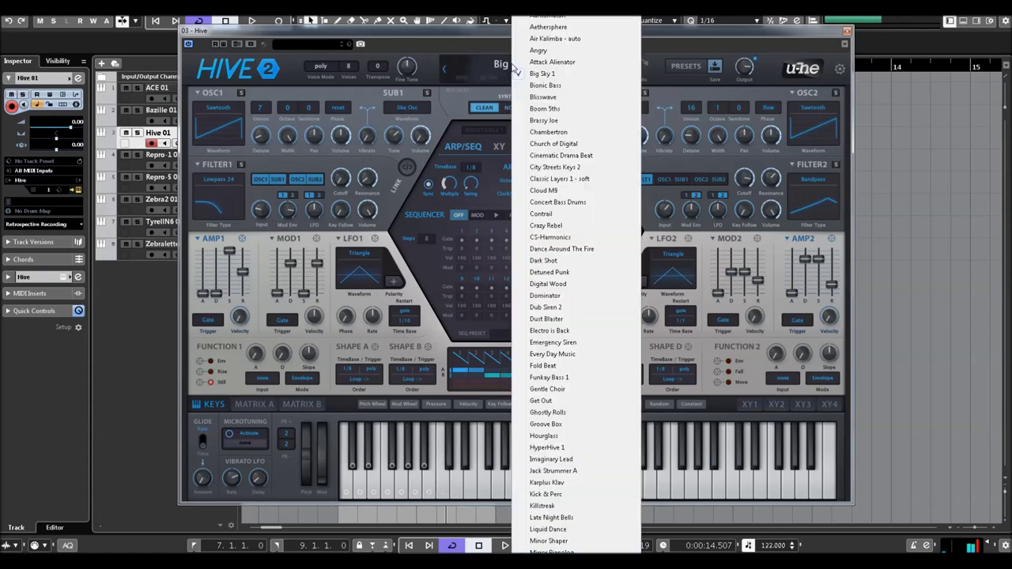
pyautogui.click(542, 143)
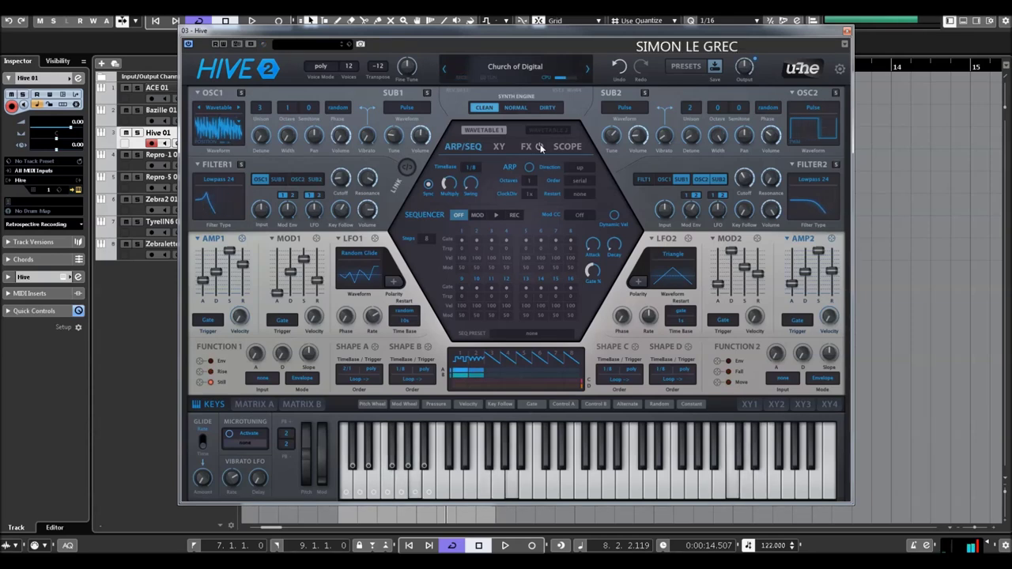
pyautogui.click(510, 68)
pyautogui.click(542, 192)
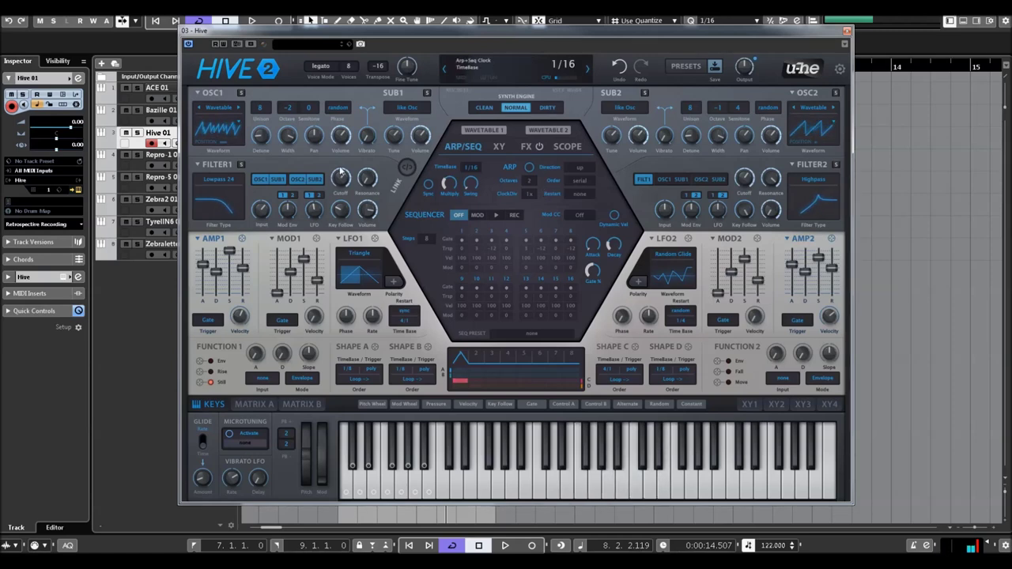
pyautogui.moveTo(342, 182); pyautogui.dragTo(369, 289)
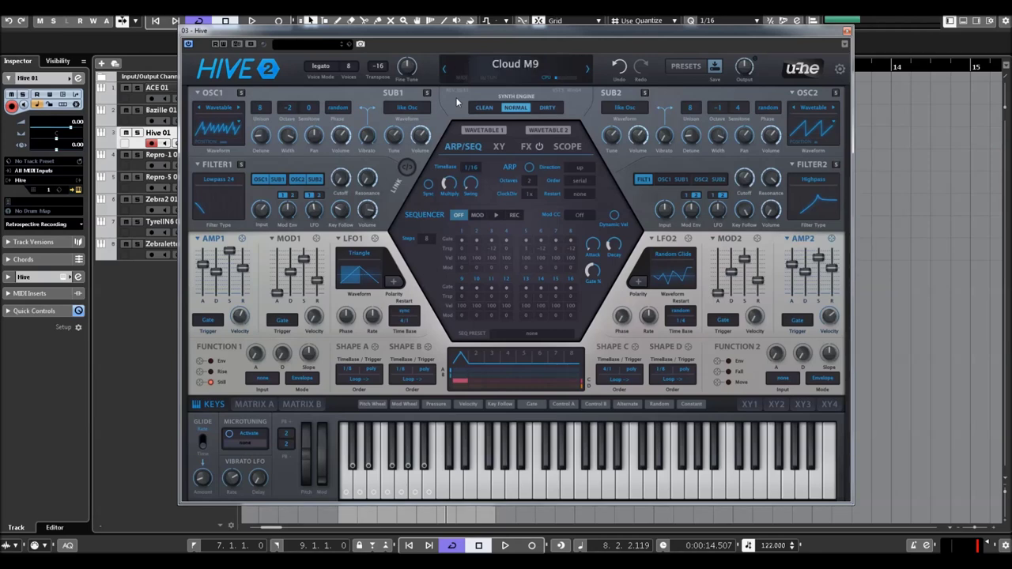
# - Audition the Hive presets Dark Shot, Dub Siren 2 and Emergency Siren
pyautogui.click(510, 69)
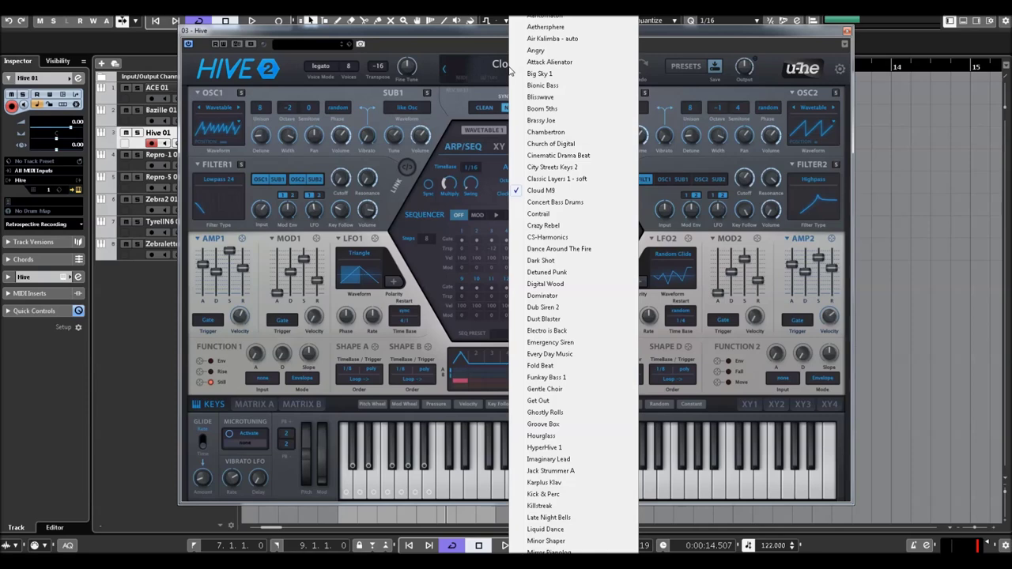
pyautogui.click(544, 261)
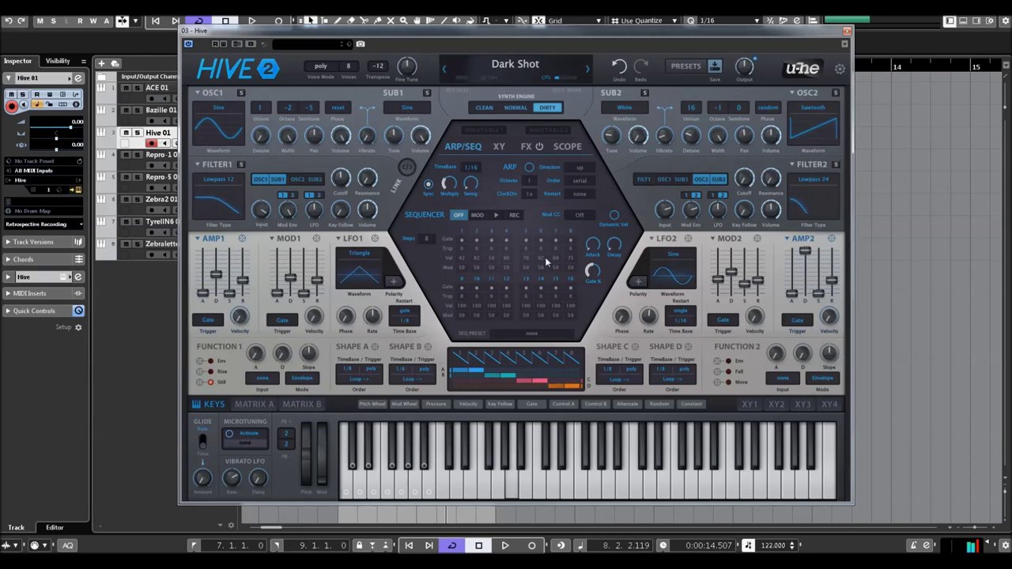
pyautogui.moveTo(549, 237)
pyautogui.click(500, 68)
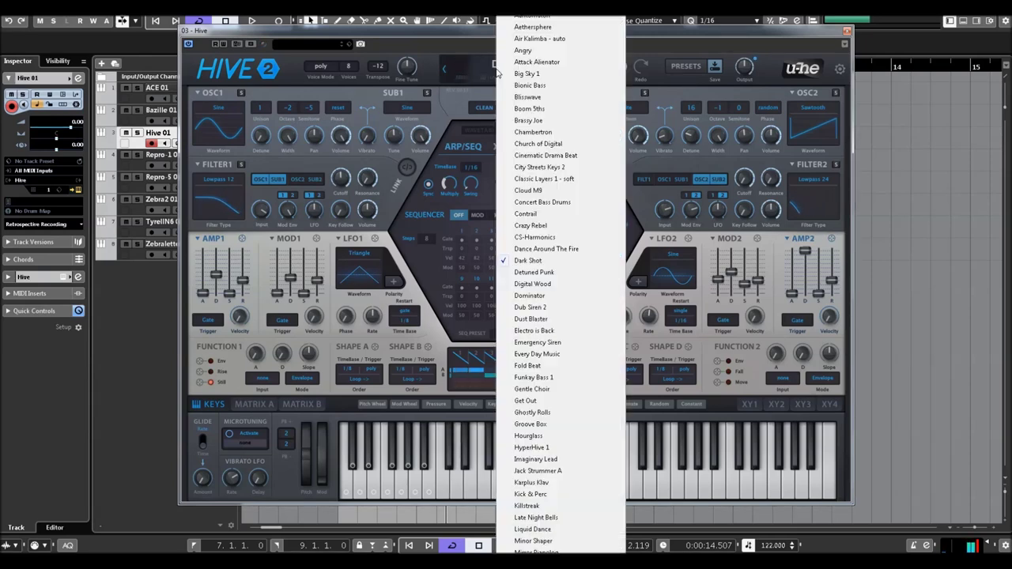
pyautogui.click(531, 309)
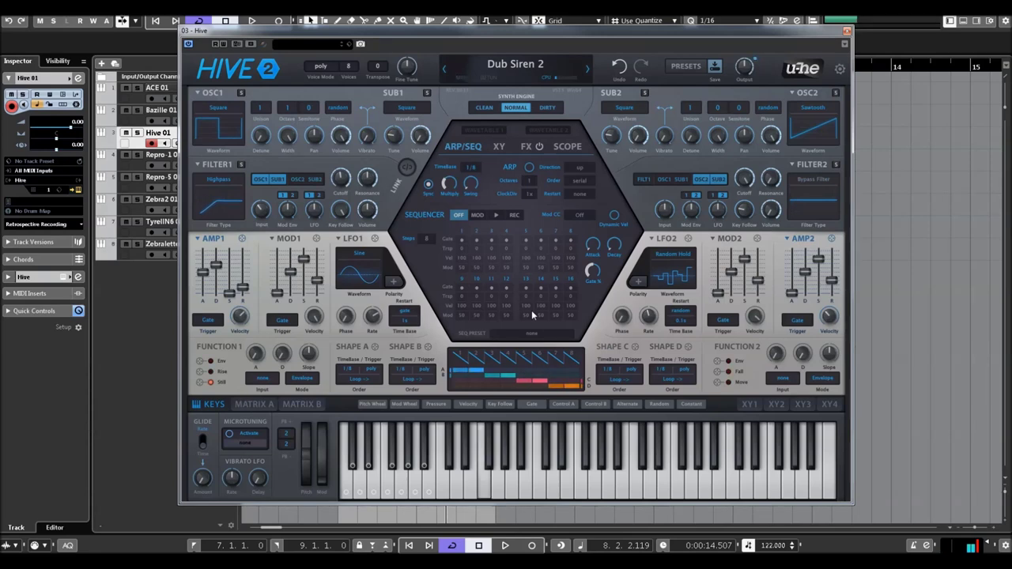
pyautogui.click(484, 73)
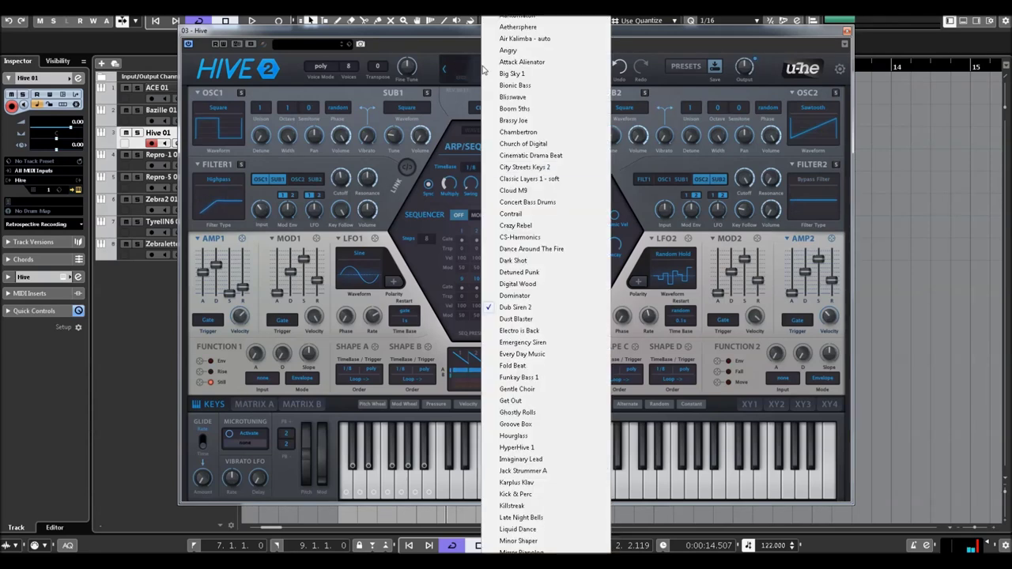
pyautogui.click(521, 343)
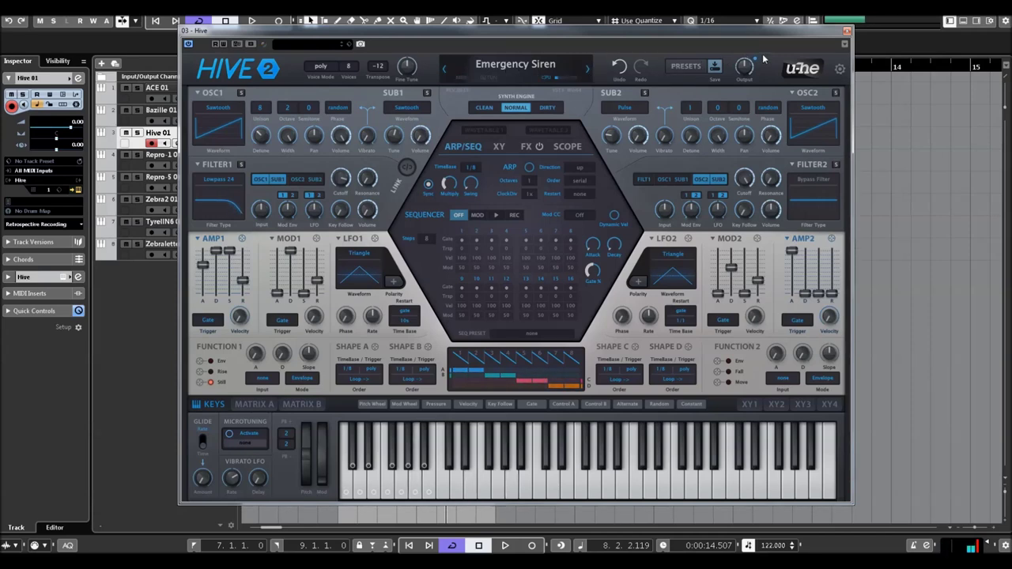
# - Audition the Hive presets Jack Strummer A and Kick & Perc
pyautogui.click(526, 67)
pyautogui.click(563, 475)
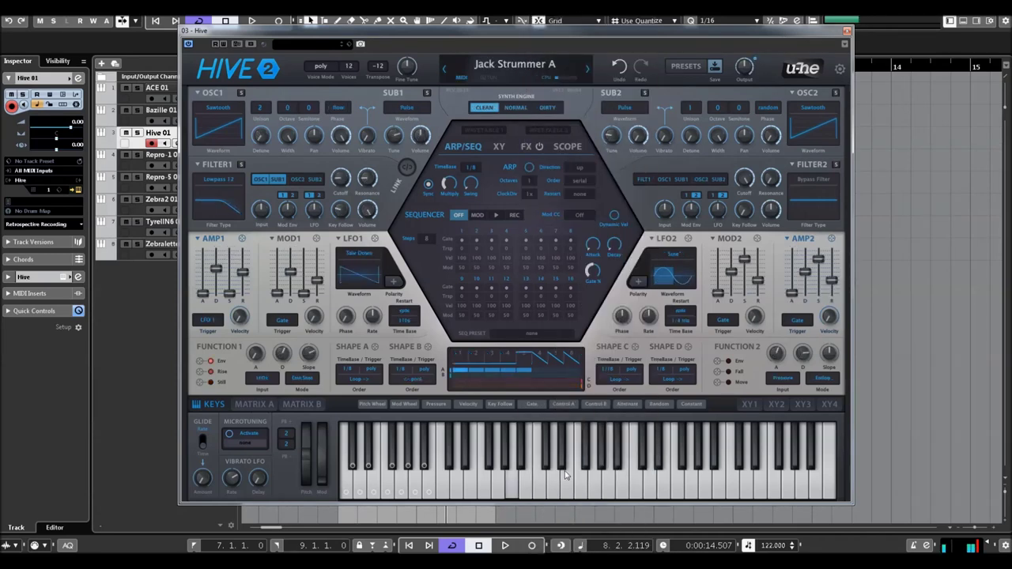
pyautogui.click(504, 76)
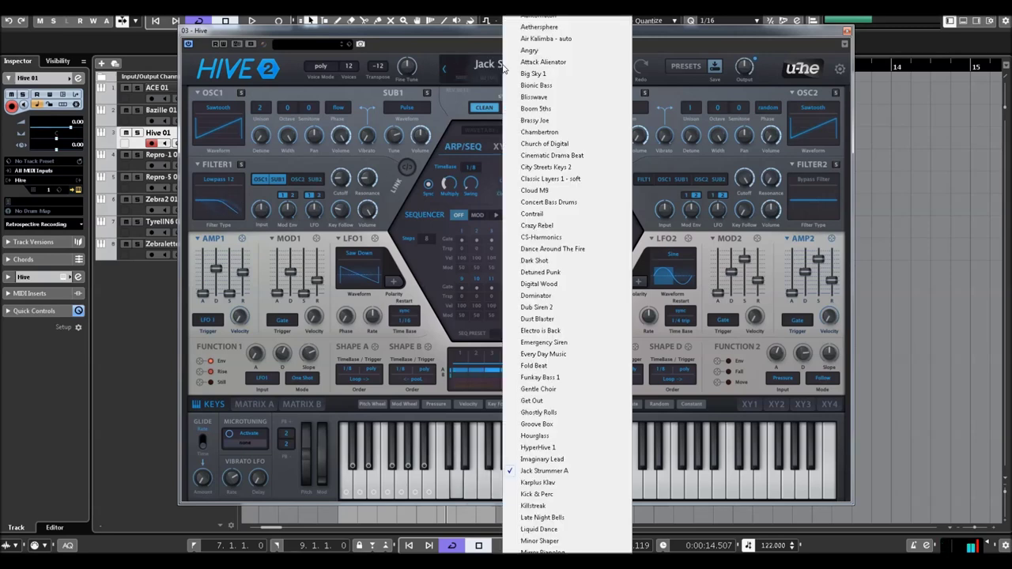
pyautogui.click(542, 495)
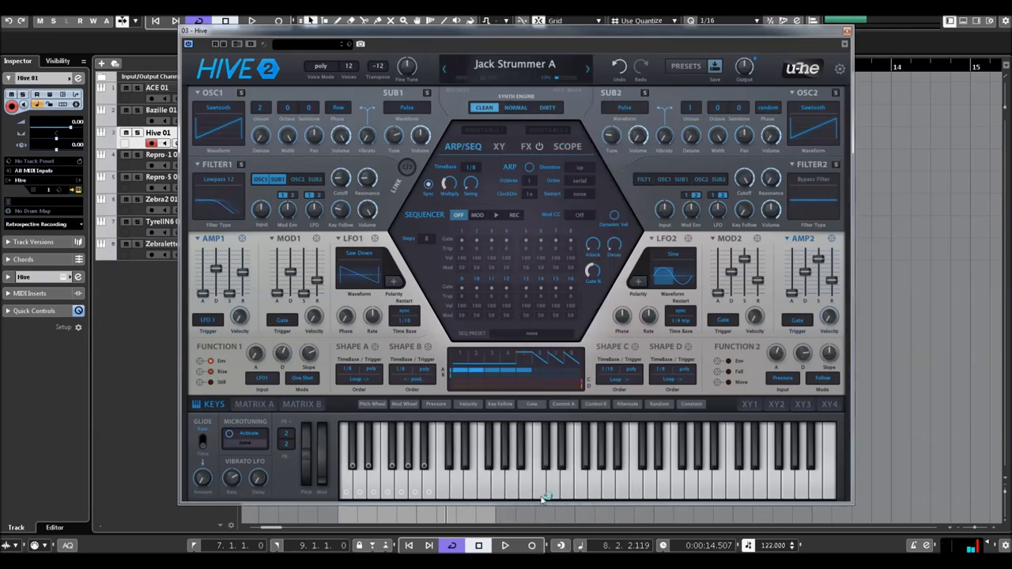
pyautogui.click(540, 111)
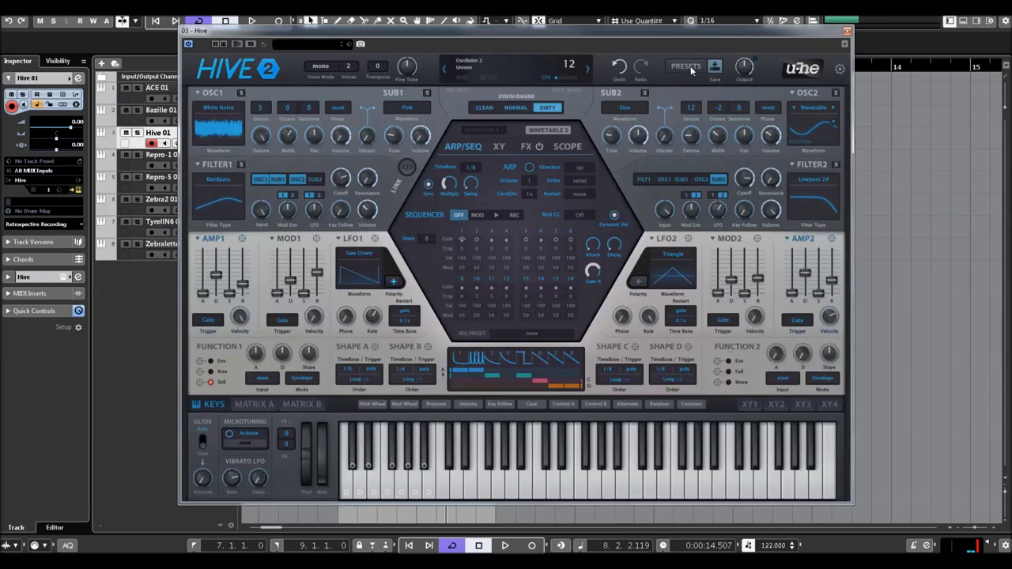
# - From Hive's 07 Chords preset folder, audition AZ Blue, AZ Squarsicord, BL Cloud M9, ETE Easy Chord and ETE Live Chord
pyautogui.click(690, 66)
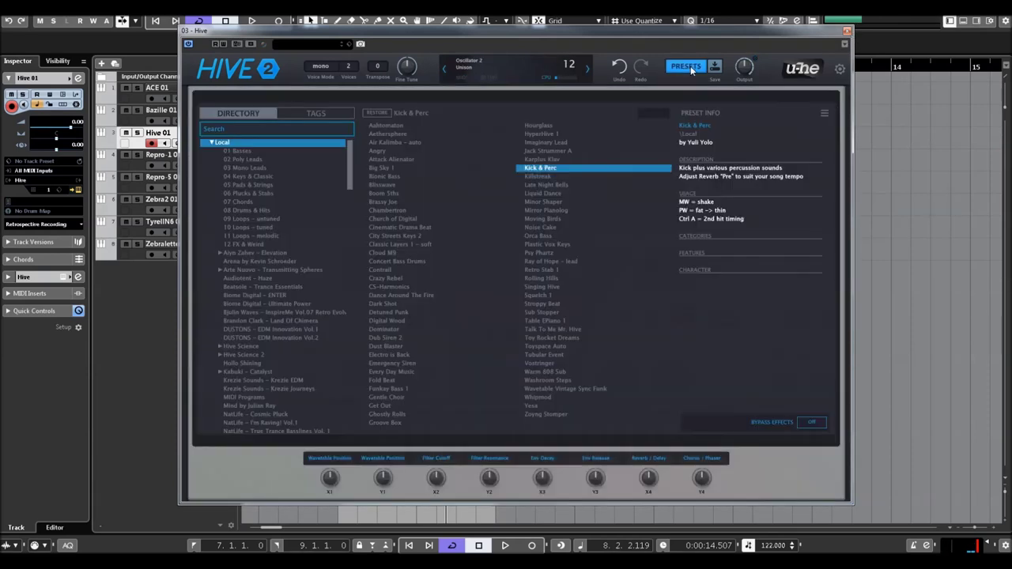
pyautogui.click(244, 200)
pyautogui.click(377, 142)
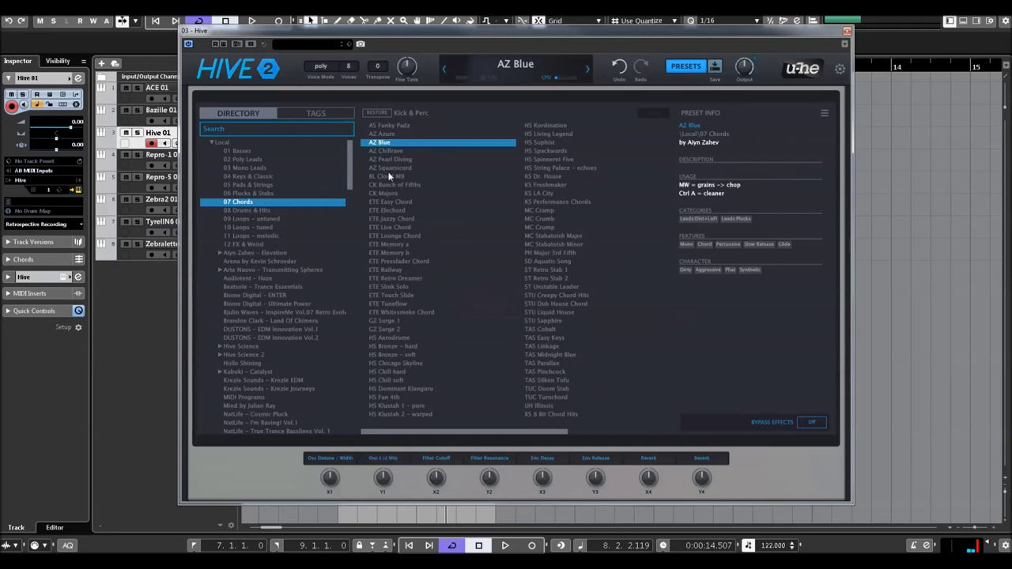
pyautogui.click(391, 167)
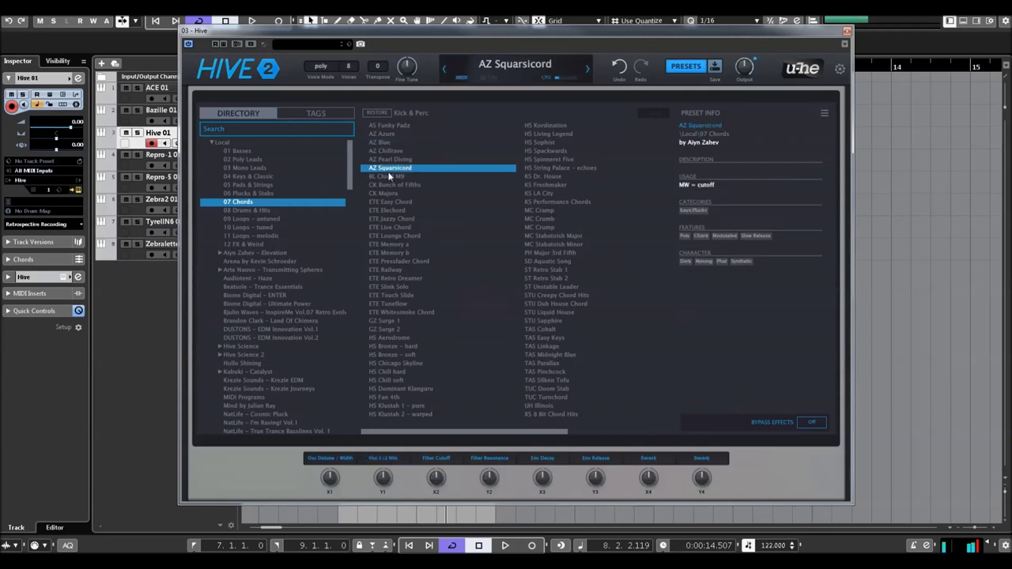
pyautogui.click(387, 176)
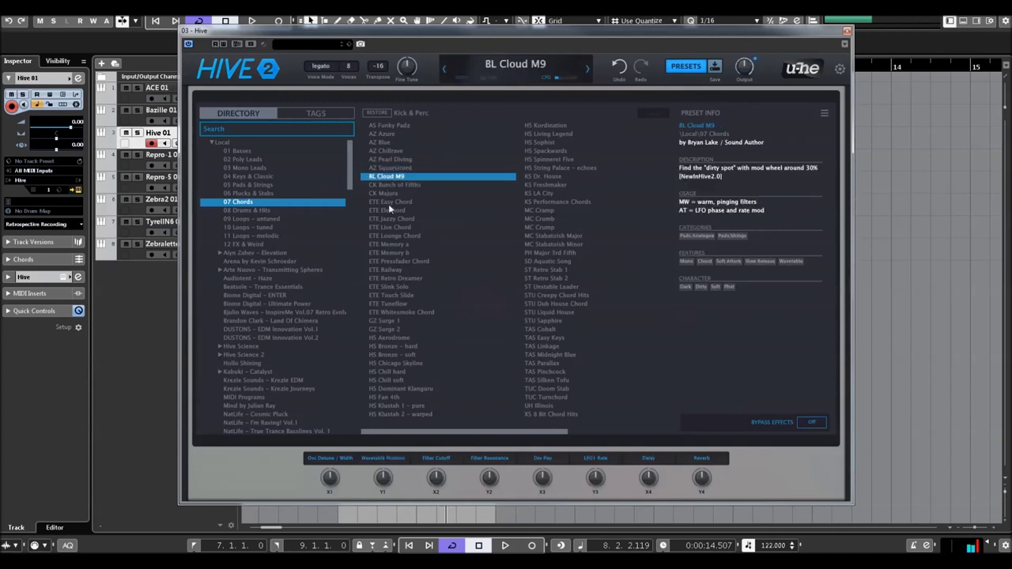
pyautogui.click(390, 203)
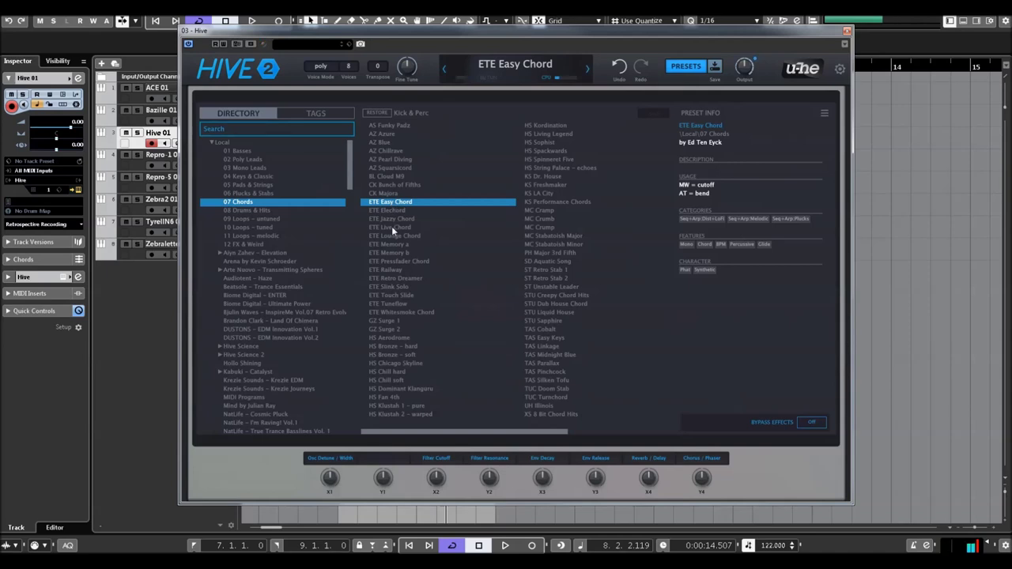
pyautogui.click(392, 227)
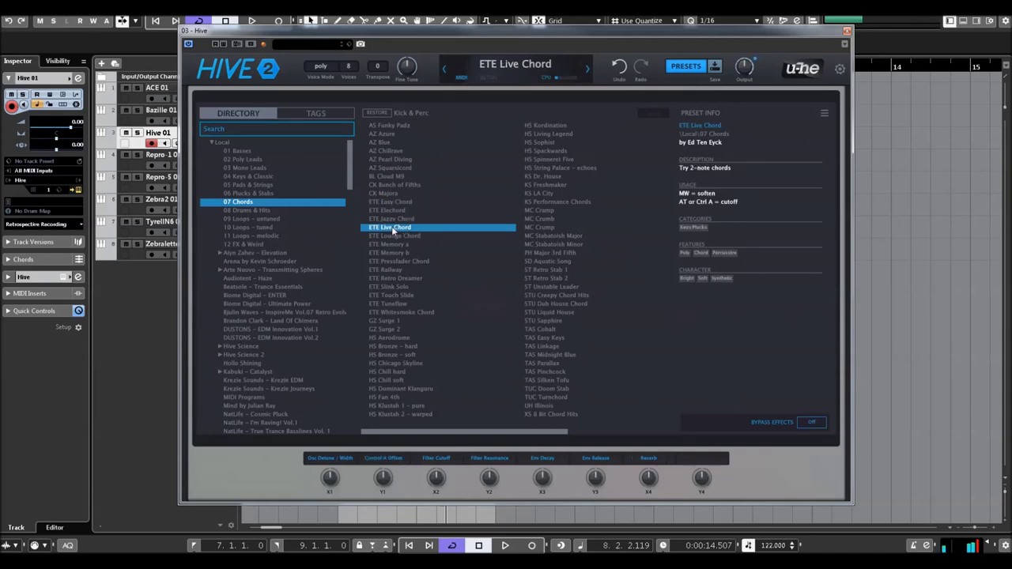
# - Audition AZ DR Hihats and AZ Melodic Beats 1 from the 09 Loops - untuned preset folder
pyautogui.click(247, 218)
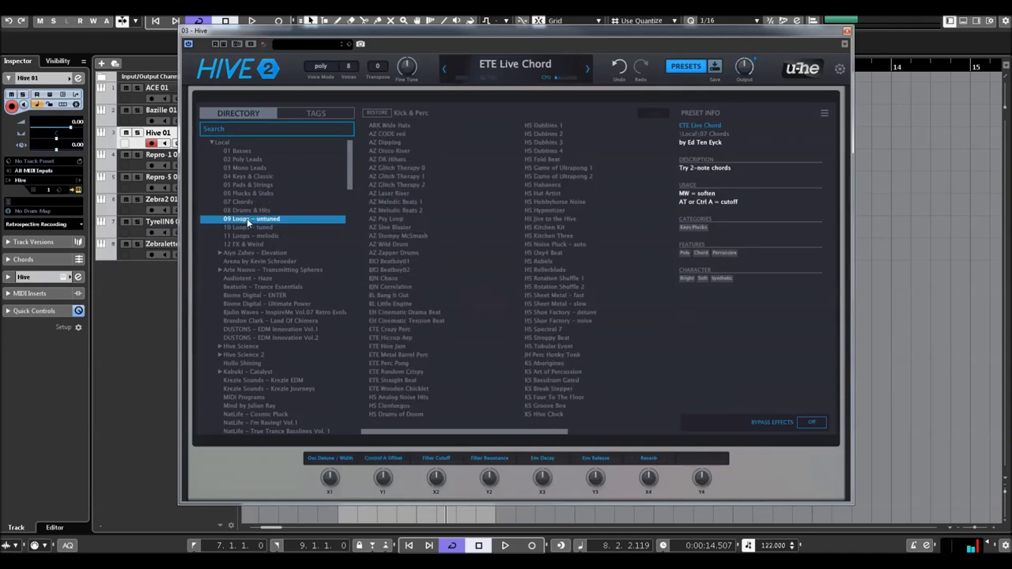
pyautogui.click(387, 160)
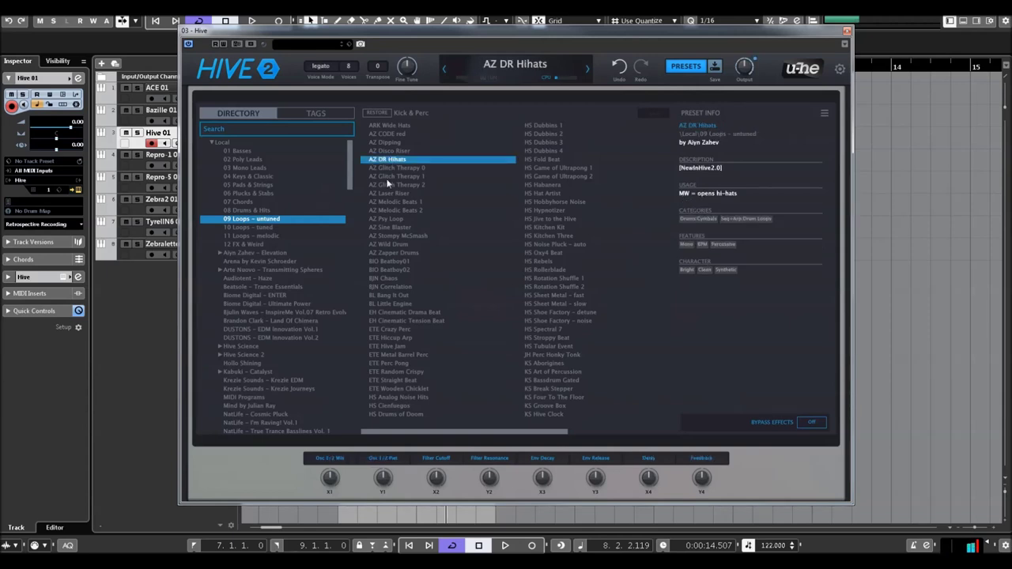
pyautogui.click(385, 202)
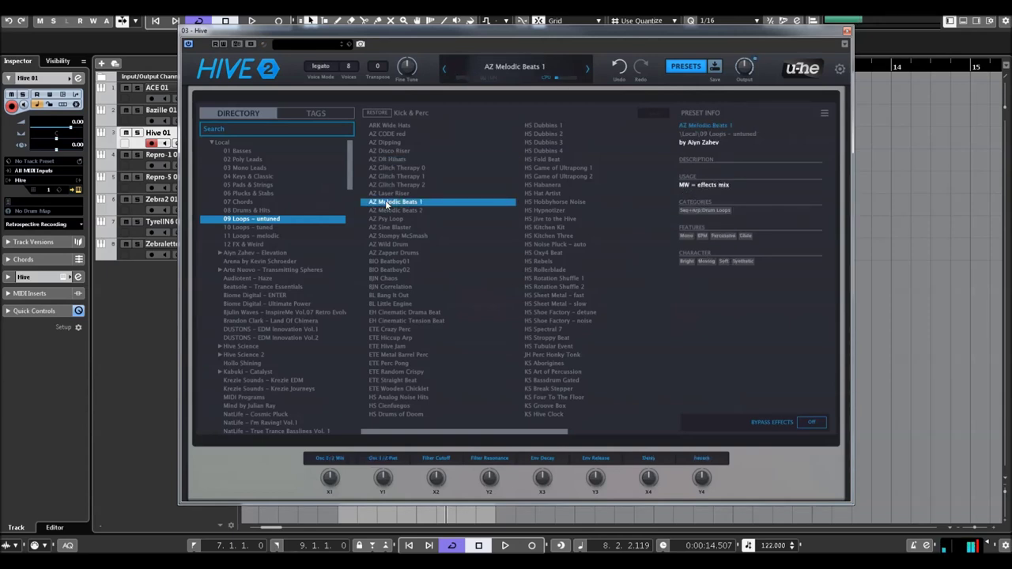
# - Audition AZ Clean Driver, AZ Oracle and BL Minor 8ths from the 11 Loops - melodic preset folder
pyautogui.click(252, 235)
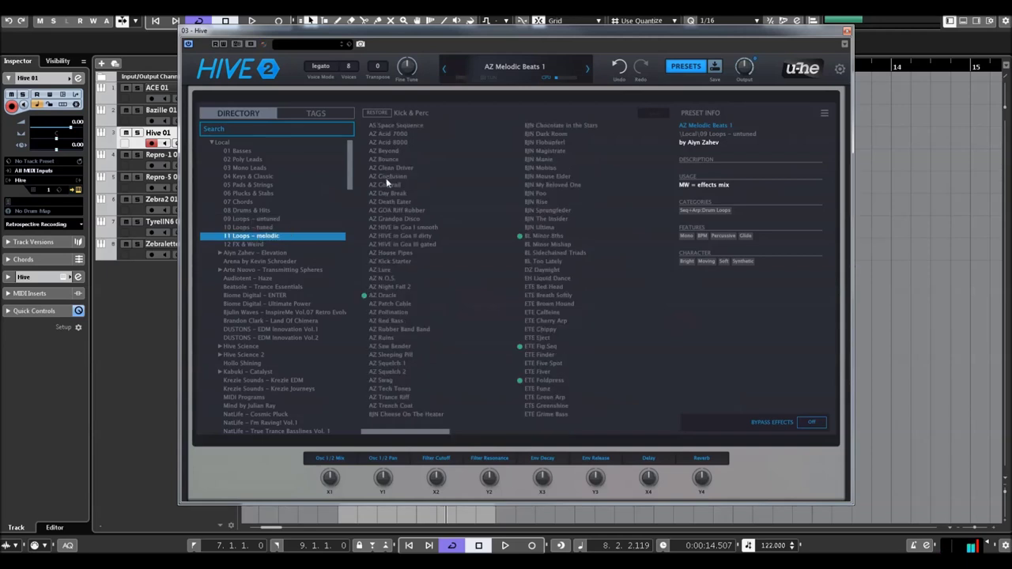
pyautogui.click(387, 167)
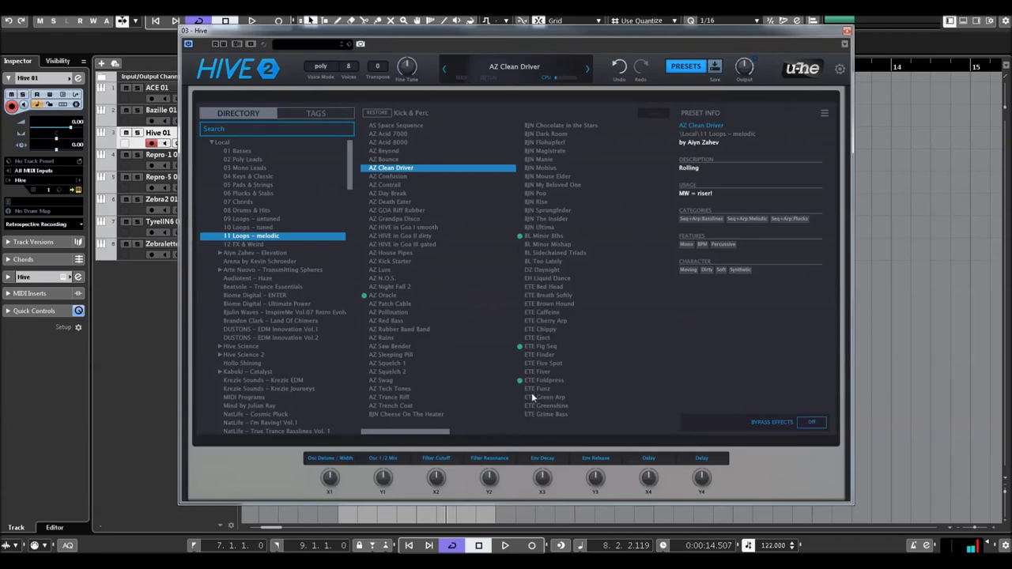
pyautogui.click(387, 296)
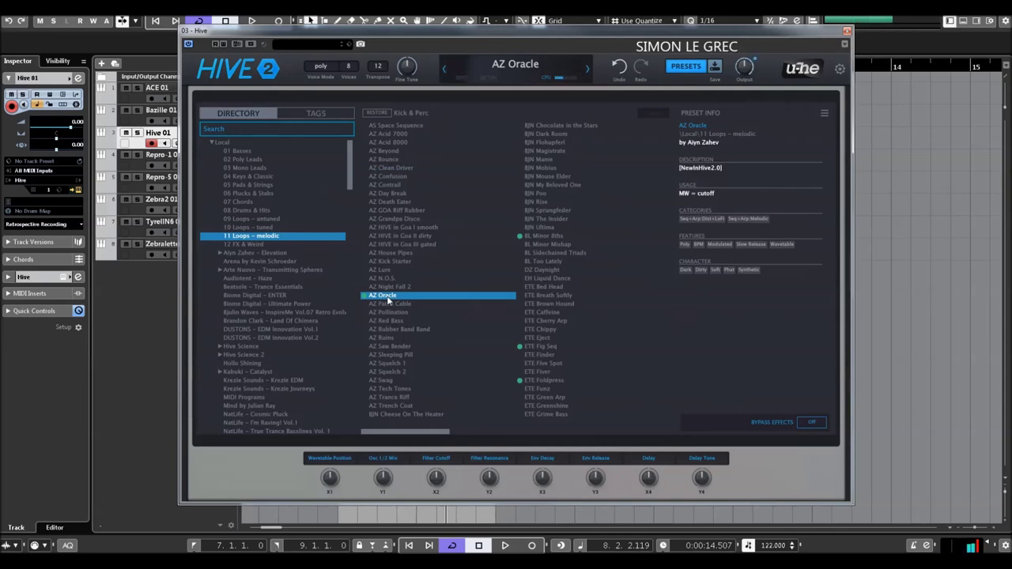
pyautogui.click(555, 235)
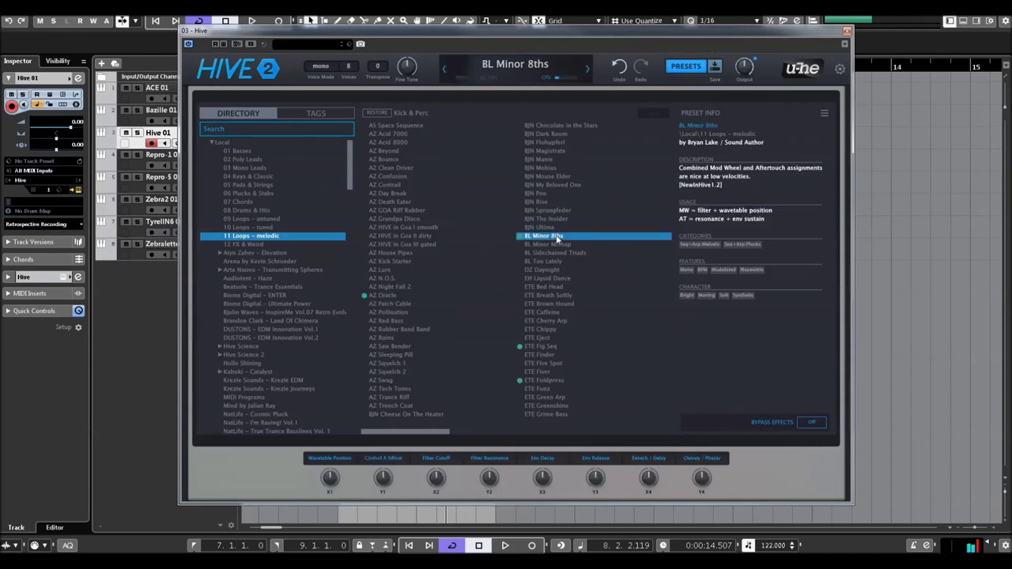
# - Audition ETE Fig Seq and ETE Foldpress from Hive's 11 Loops - melodic preset folder
pyautogui.click(542, 347)
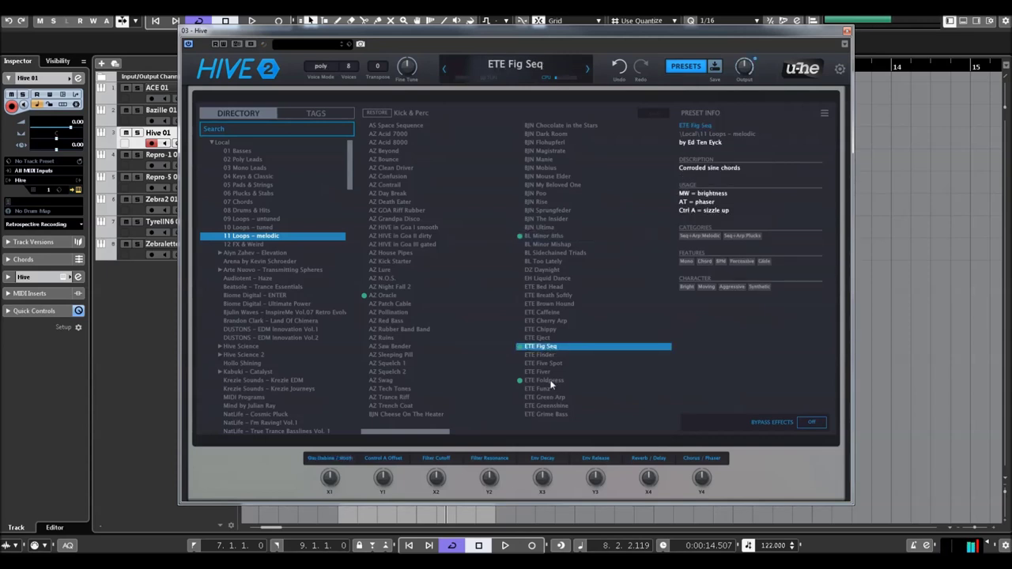
pyautogui.click(545, 381)
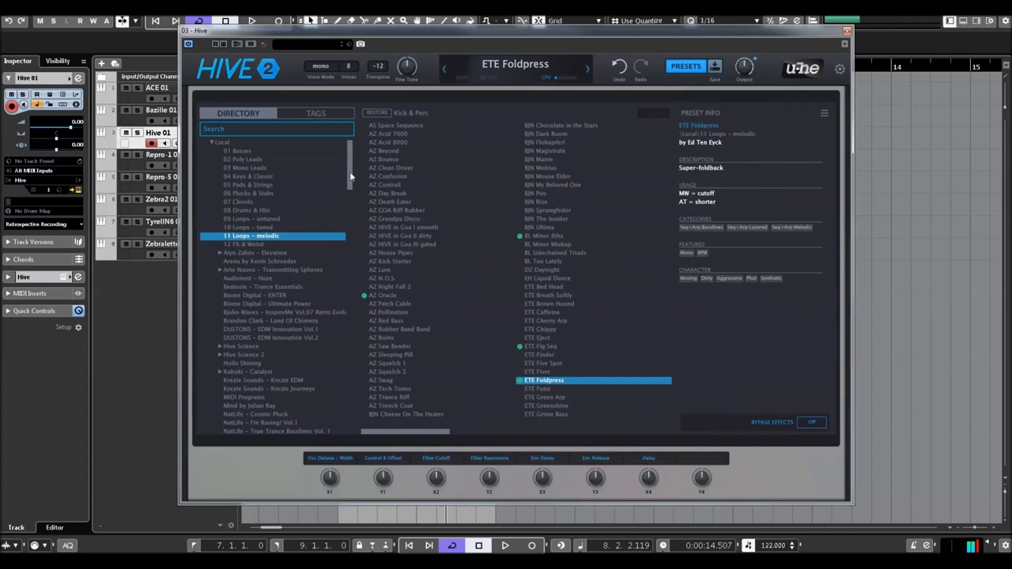
# - Look through Hive's preset folders from 07 Chords back to 04 Keys & Classic and return to the synth controls
pyautogui.scroll(-3, 351, 183)
pyautogui.scroll(2, 351, 183)
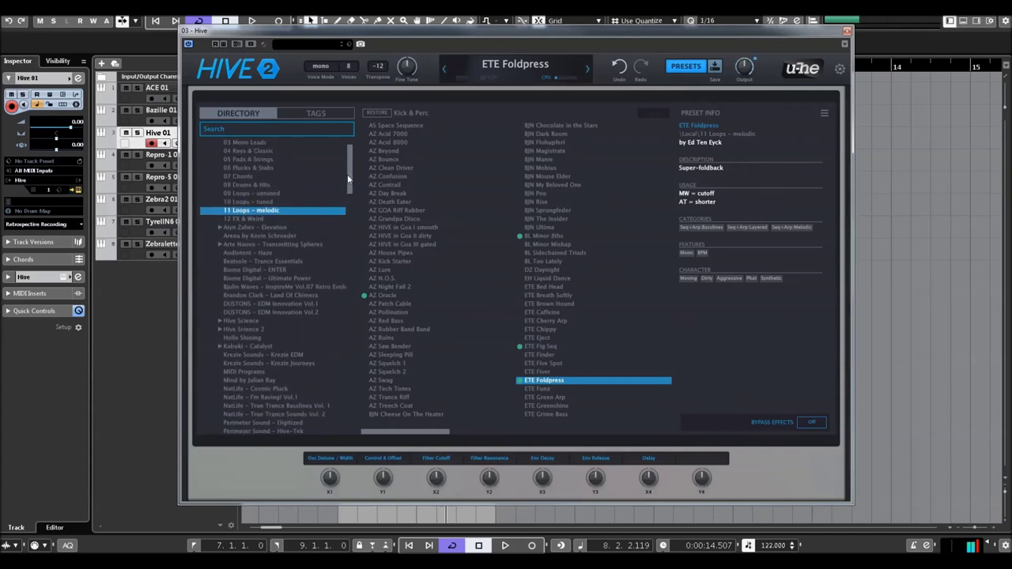
pyautogui.click(245, 179)
pyautogui.click(249, 169)
pyautogui.click(251, 160)
pyautogui.click(249, 152)
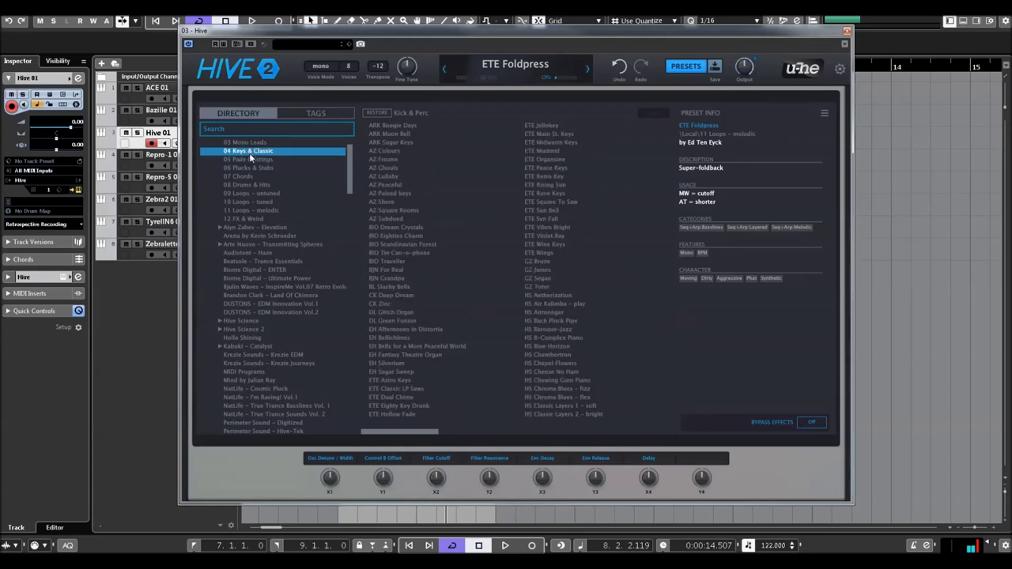
pyautogui.click(681, 67)
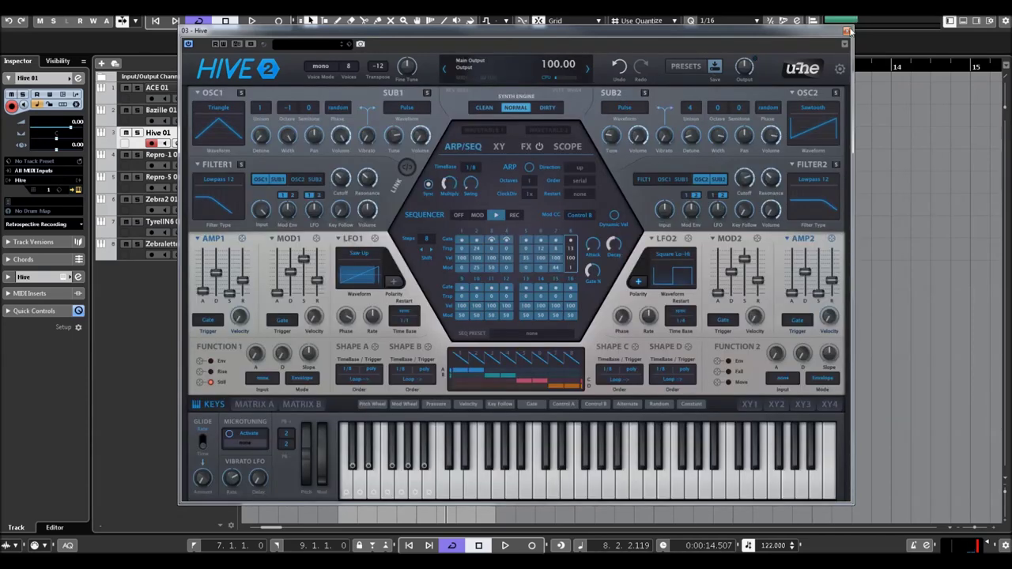
# - Open Repro-1 in place of Hive and audition the presets A Leaky Groove and Audio Rate Trampoline
pyautogui.click(848, 31)
pyautogui.click(187, 161)
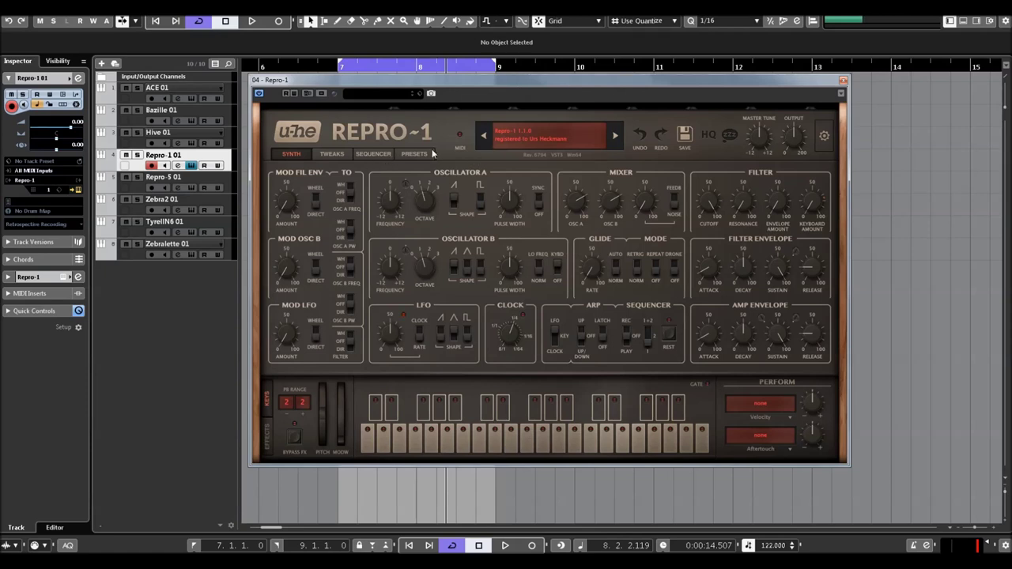
pyautogui.click(616, 137)
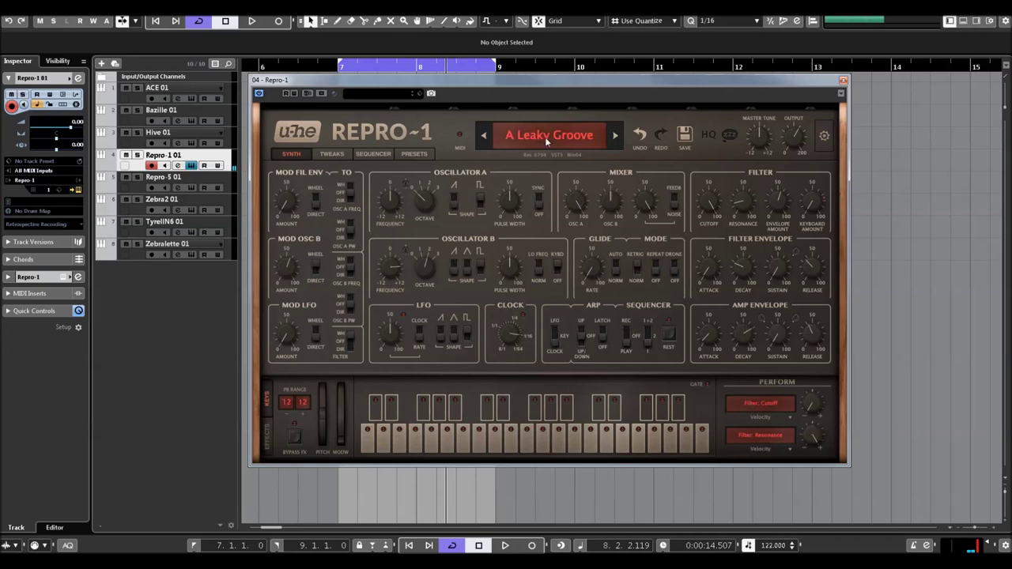
pyautogui.click(616, 137)
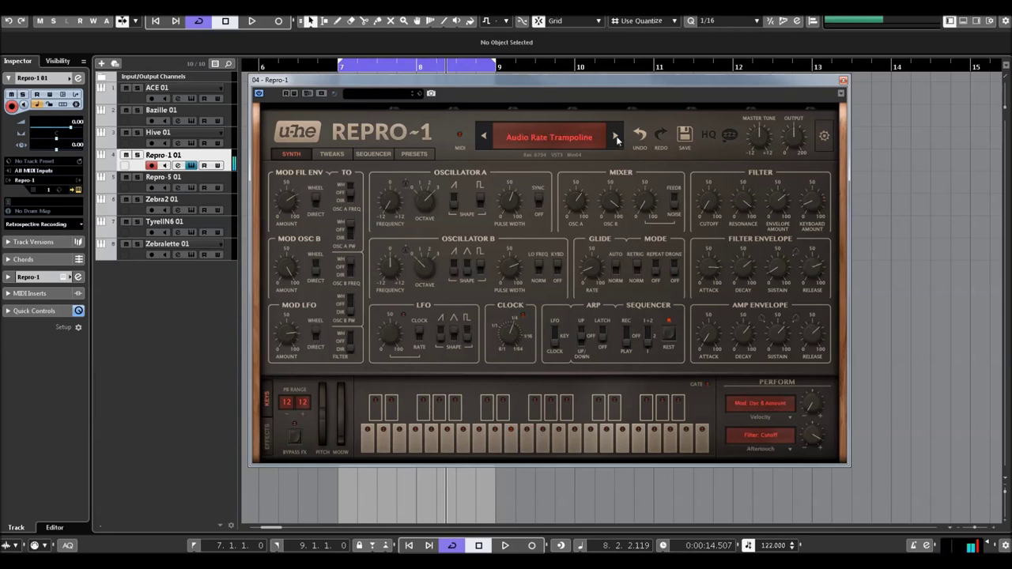
# - From Repro-1's 01 Basses preset folder, audition ARK Bowl Bender, ARK THD Bass and CK Cloud Bass
pyautogui.click(416, 155)
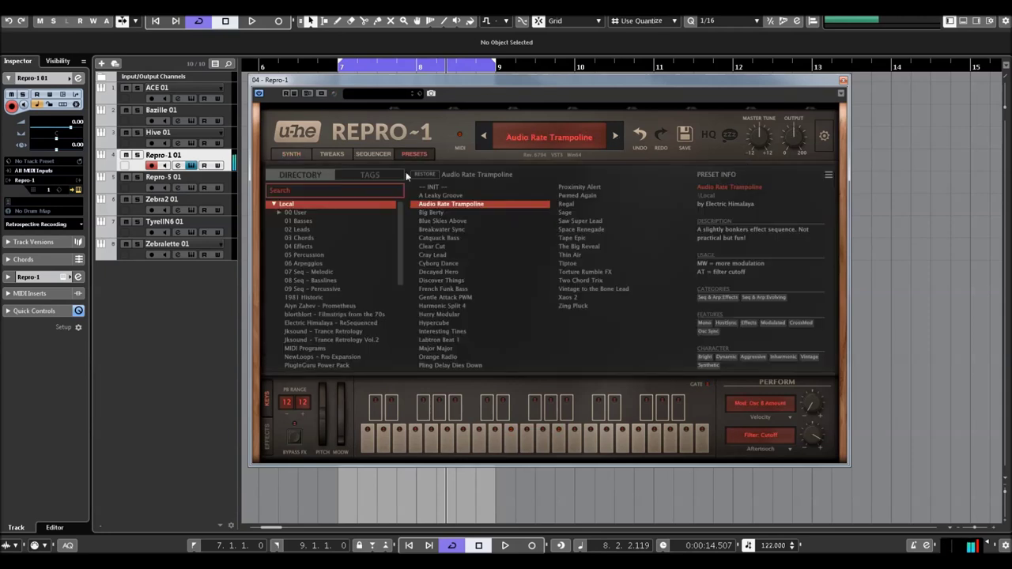
pyautogui.click(301, 220)
pyautogui.click(443, 196)
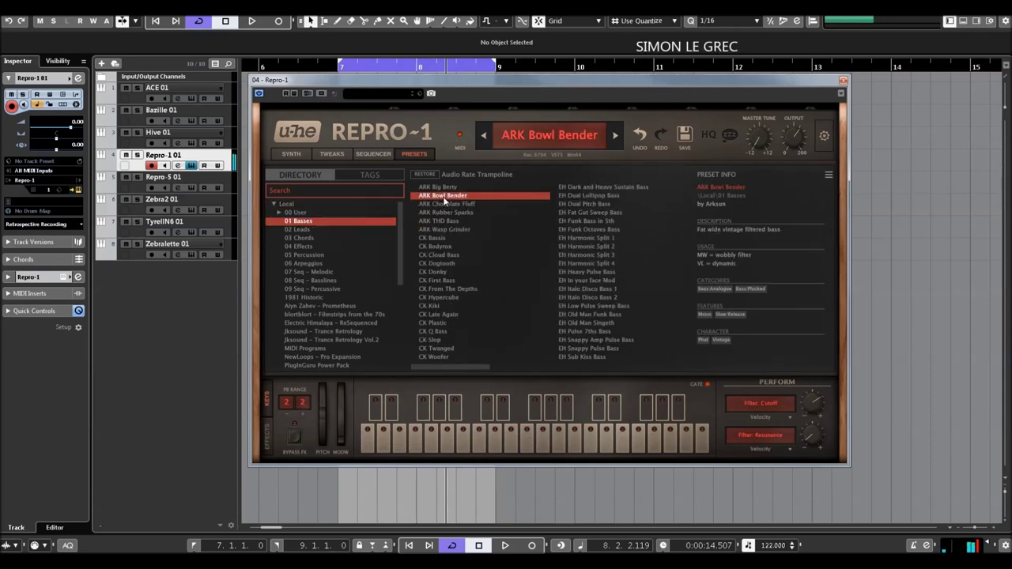
pyautogui.click(440, 222)
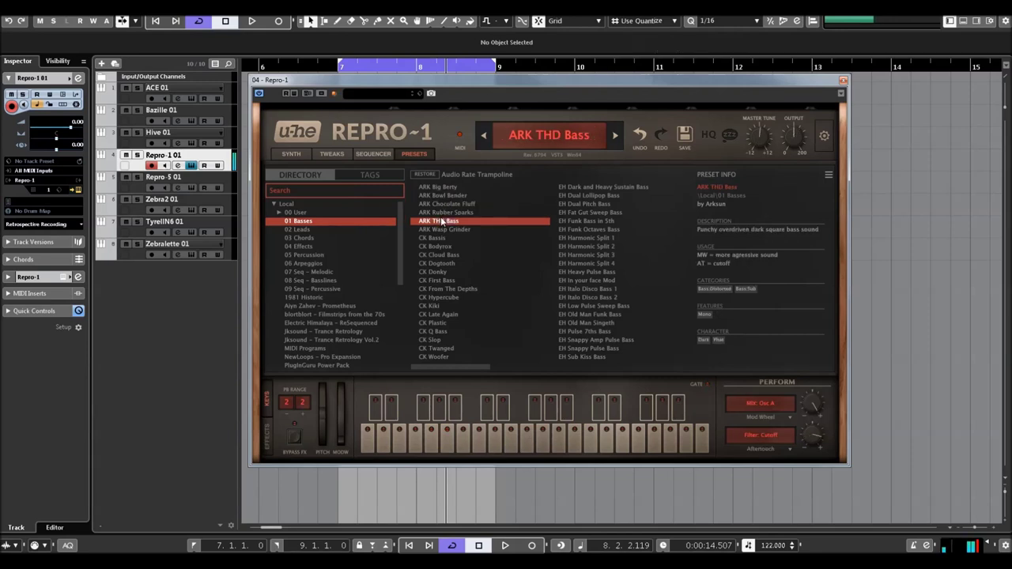
pyautogui.click(435, 256)
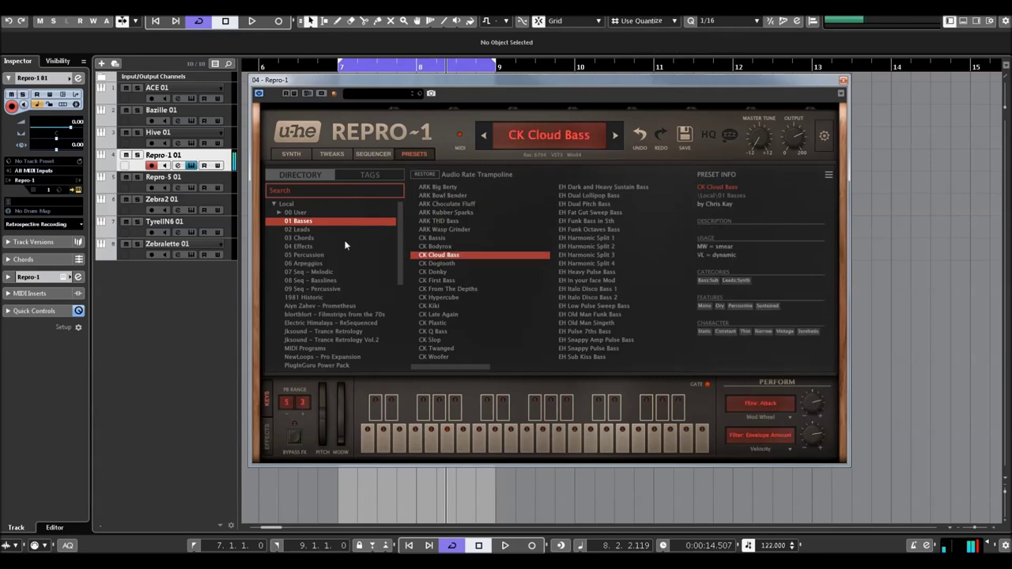
# - Audition ARK Green Bird and ARK Soft Cassette from Repro-1's 02 Leads preset folder
pyautogui.click(305, 229)
pyautogui.click(439, 222)
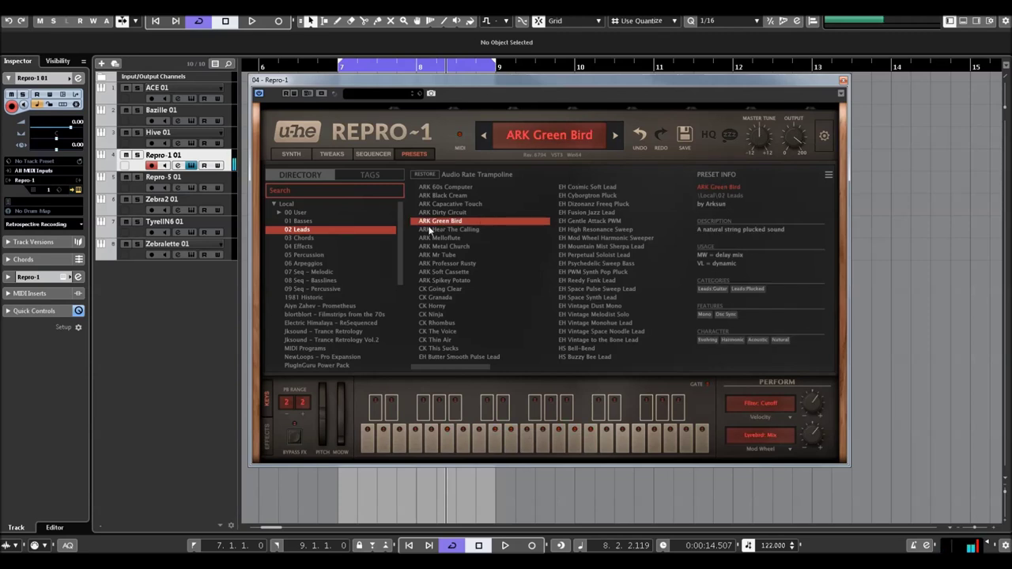
pyautogui.click(445, 271)
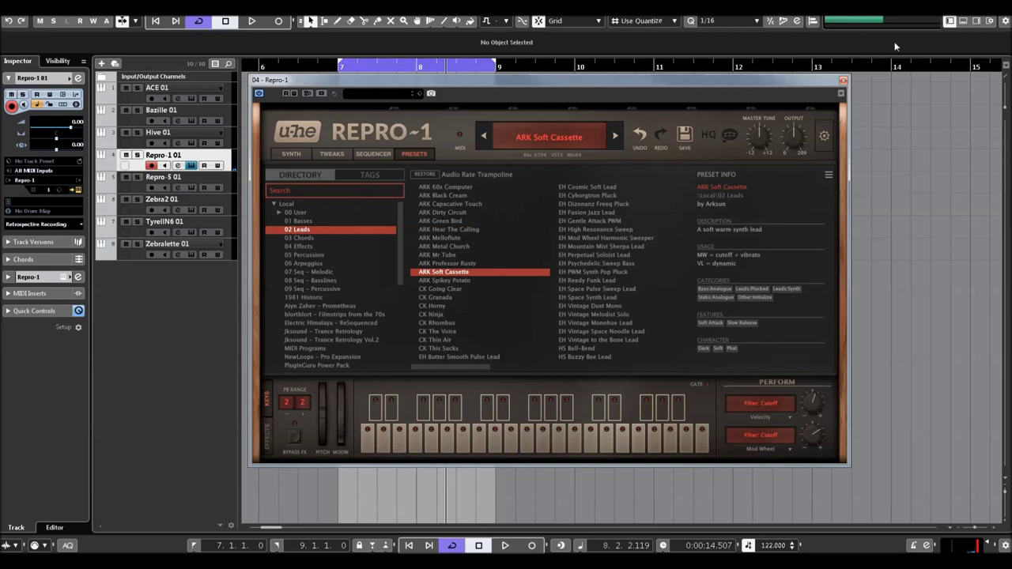
# - From the 06 Arpeggios folder, audition EH Classic Runner, ARK Space Traveller, HS Sink Plug, SA Agressor, SA Reso Arp and TUC Pop Harp
pyautogui.click(315, 265)
pyautogui.click(450, 222)
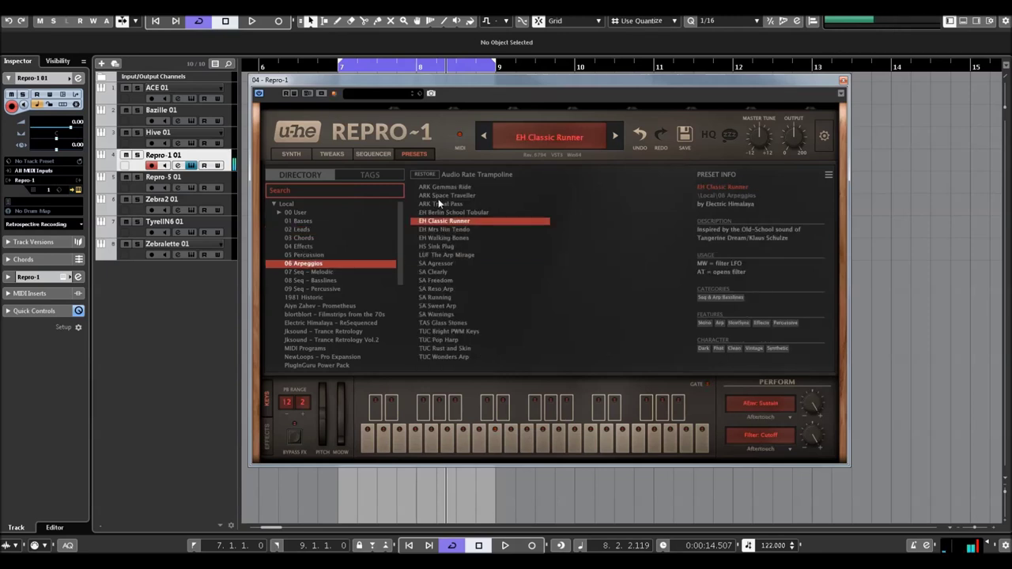
pyautogui.click(439, 198)
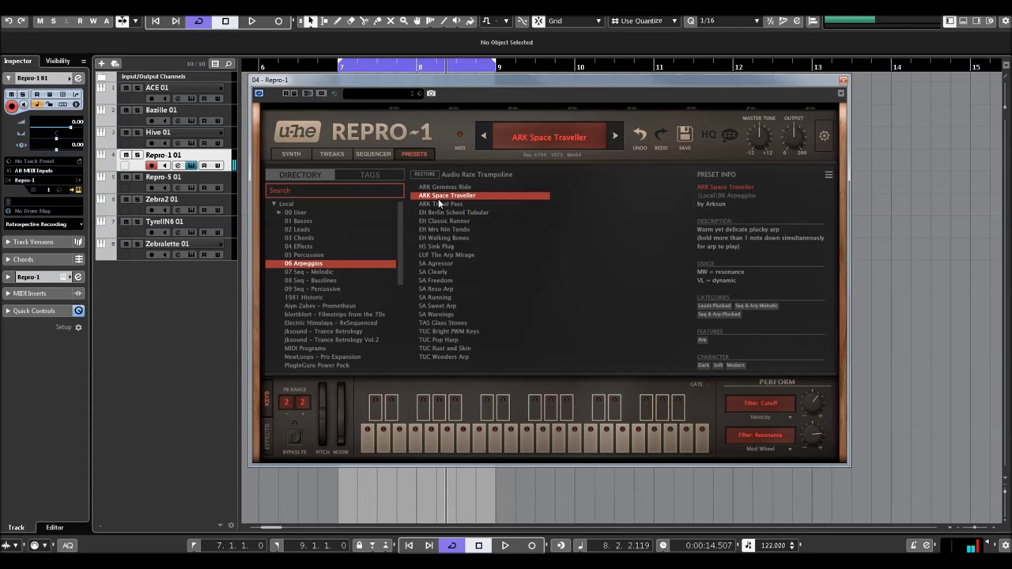
pyautogui.click(436, 244)
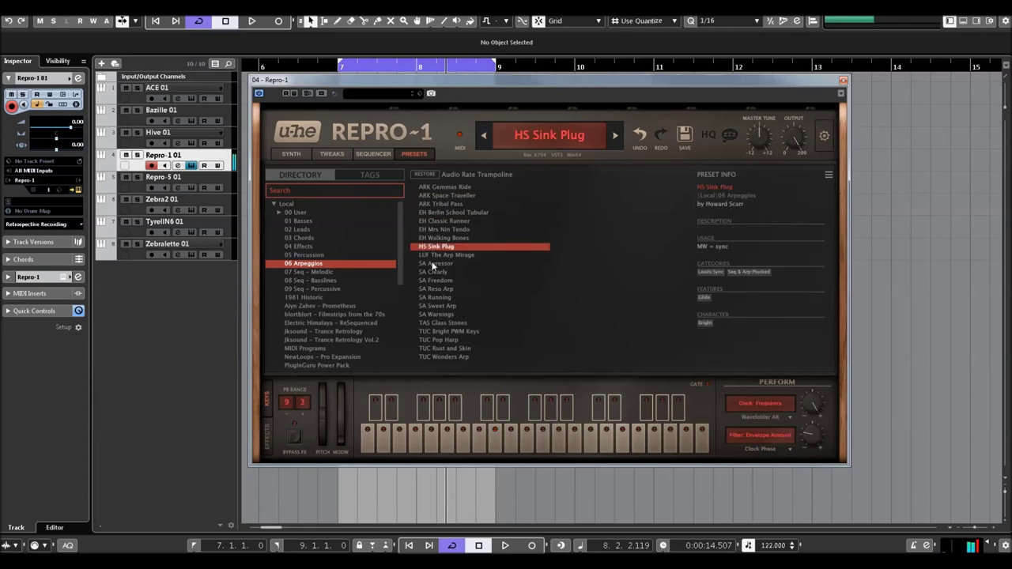
pyautogui.click(432, 264)
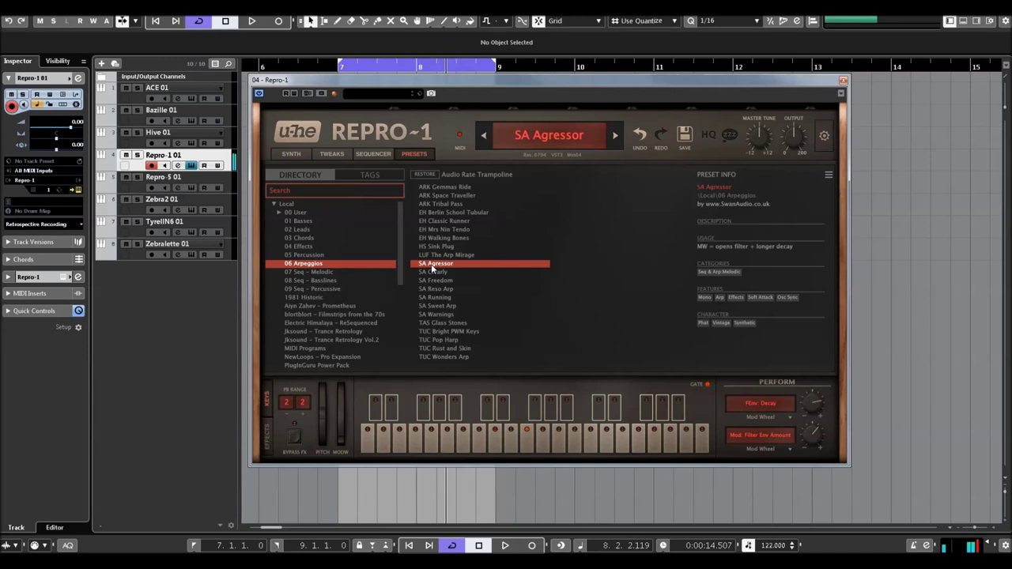
pyautogui.click(435, 290)
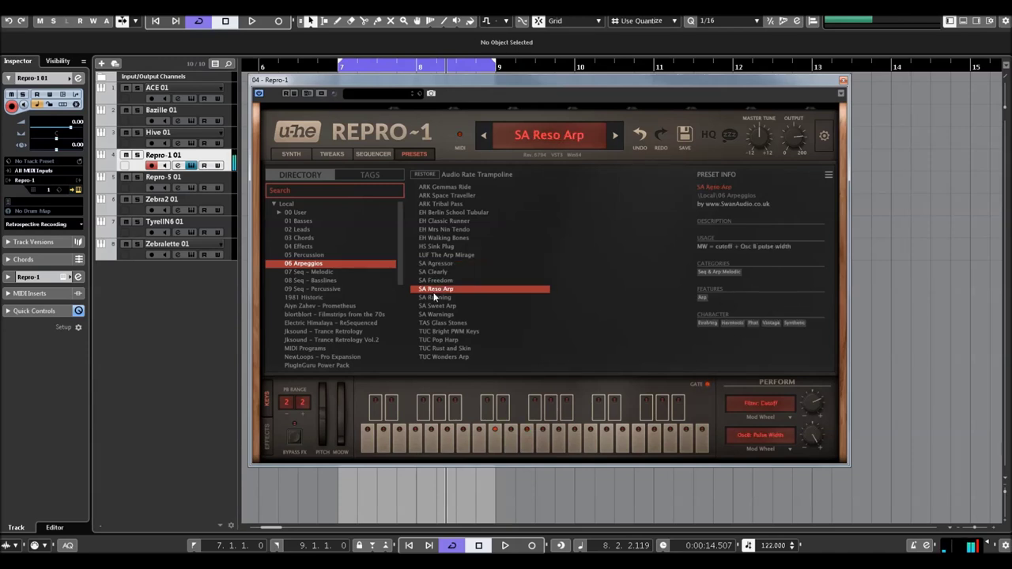
pyautogui.click(433, 341)
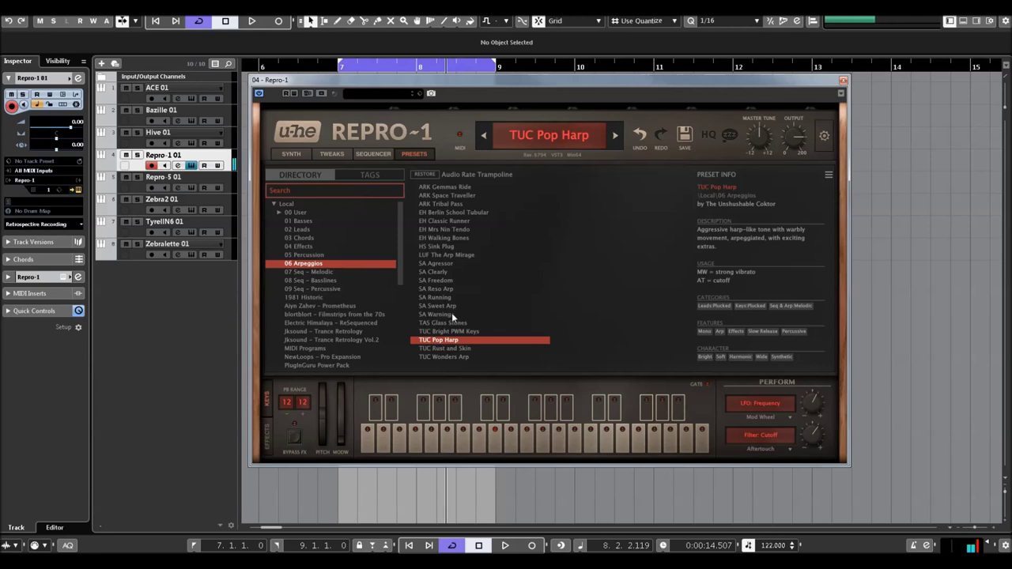
# - Audition ARK Enter The Game, ARK Bellorama and EH Chrome Machine from 07 Seq - Melodic, and return to Repro-1's synth controls
pyautogui.click(374, 270)
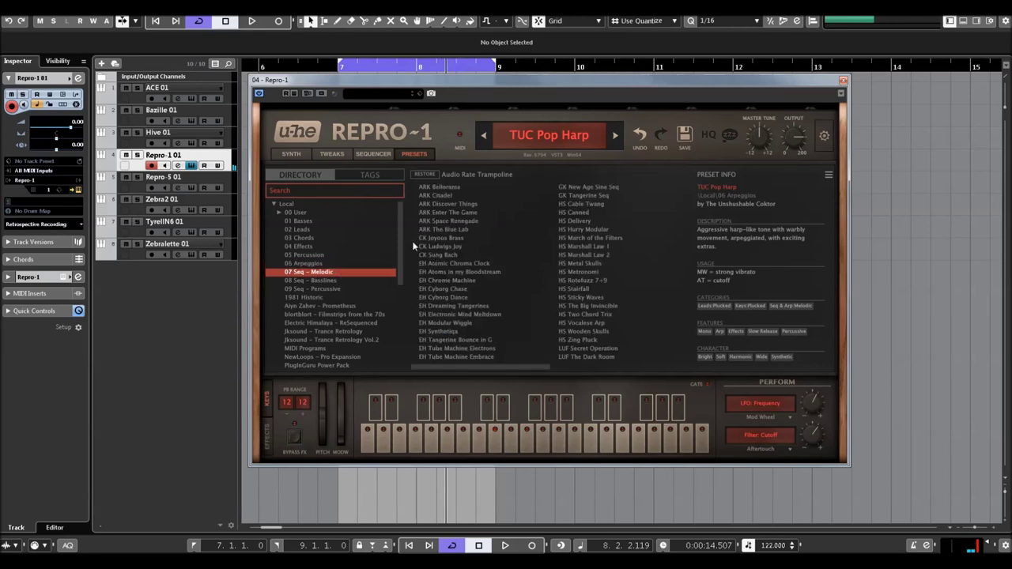
pyautogui.click(448, 213)
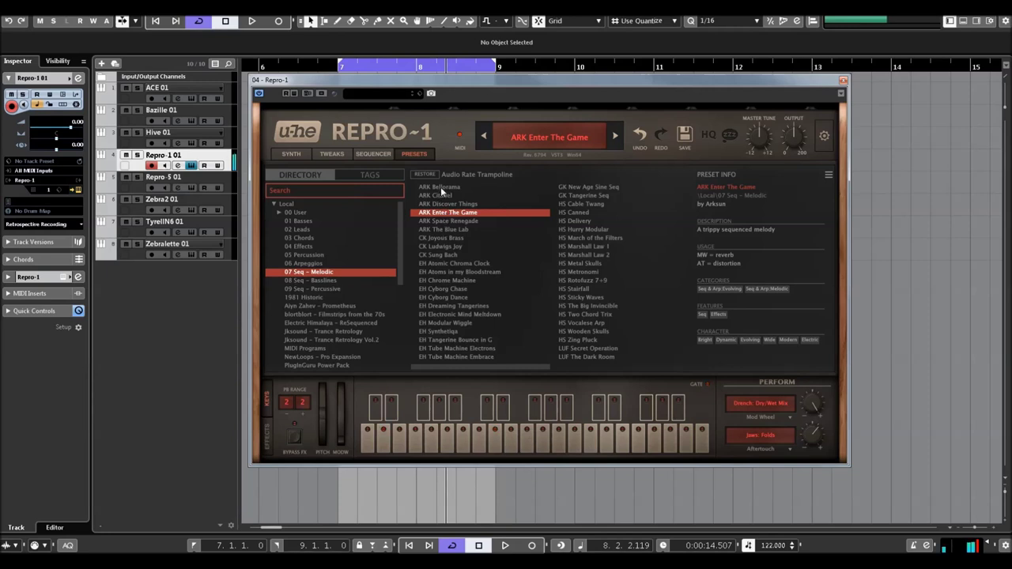
pyautogui.click(441, 186)
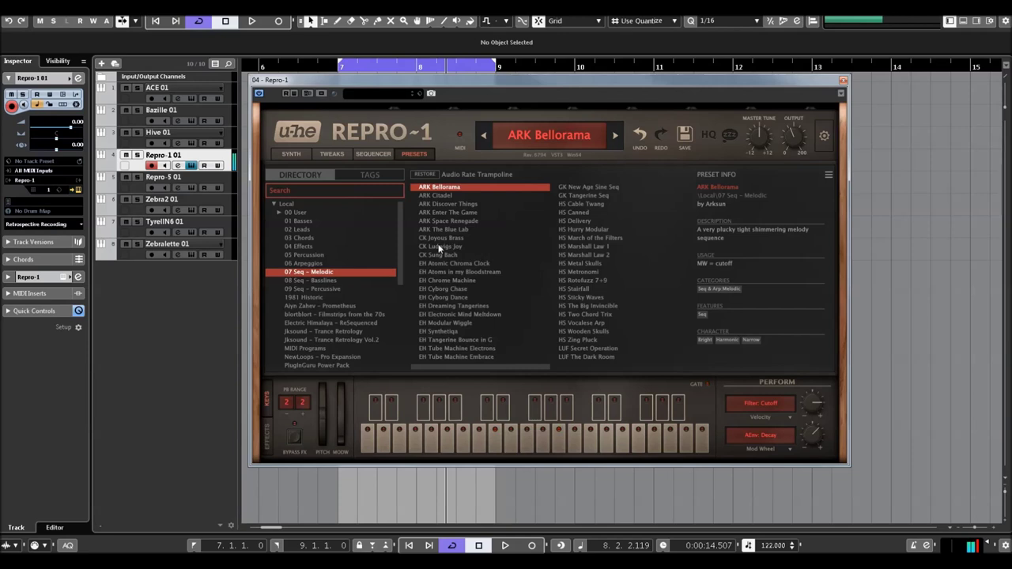
pyautogui.click(432, 281)
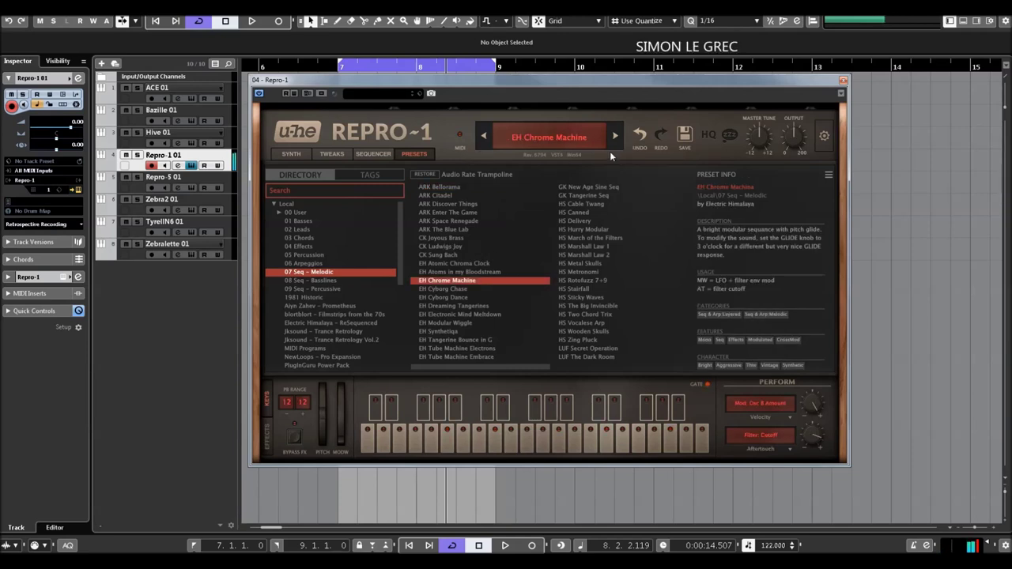
pyautogui.click(299, 155)
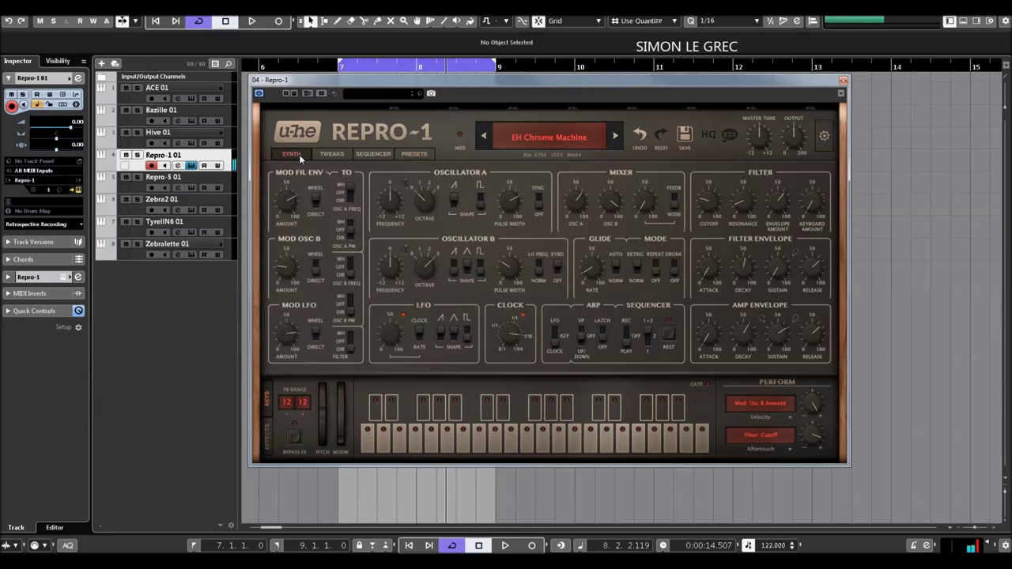
# - Switch from Repro-1 to the Repro-5 01 track's instrument and reposition the Repro-5 window over the arrangement
pyautogui.click(196, 184)
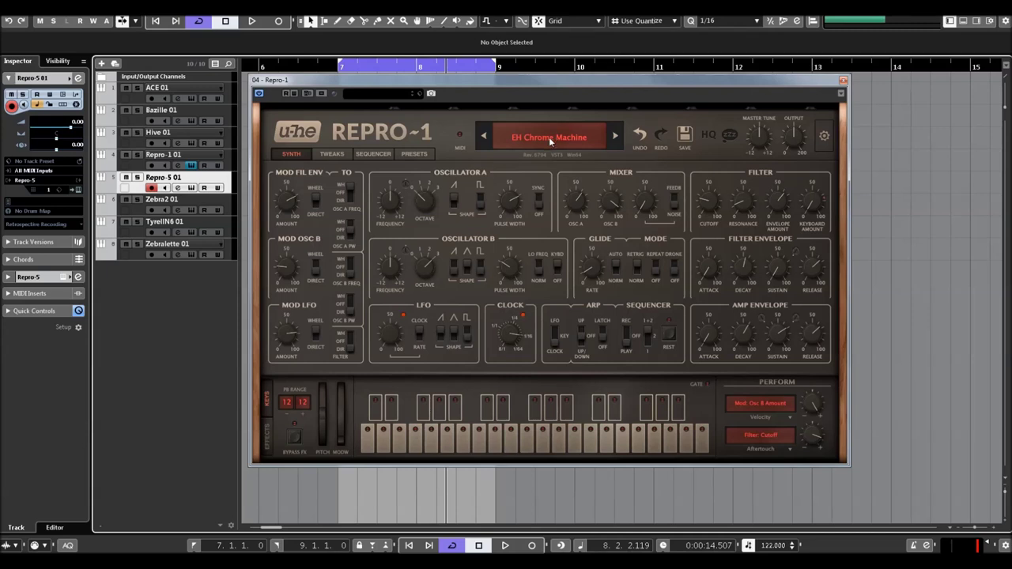
pyautogui.click(844, 80)
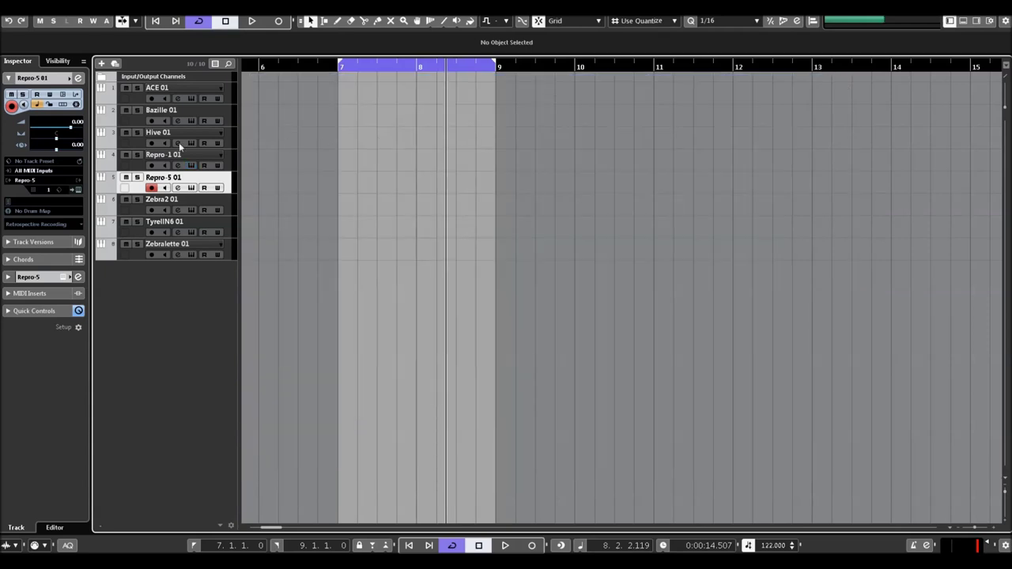
pyautogui.click(78, 191)
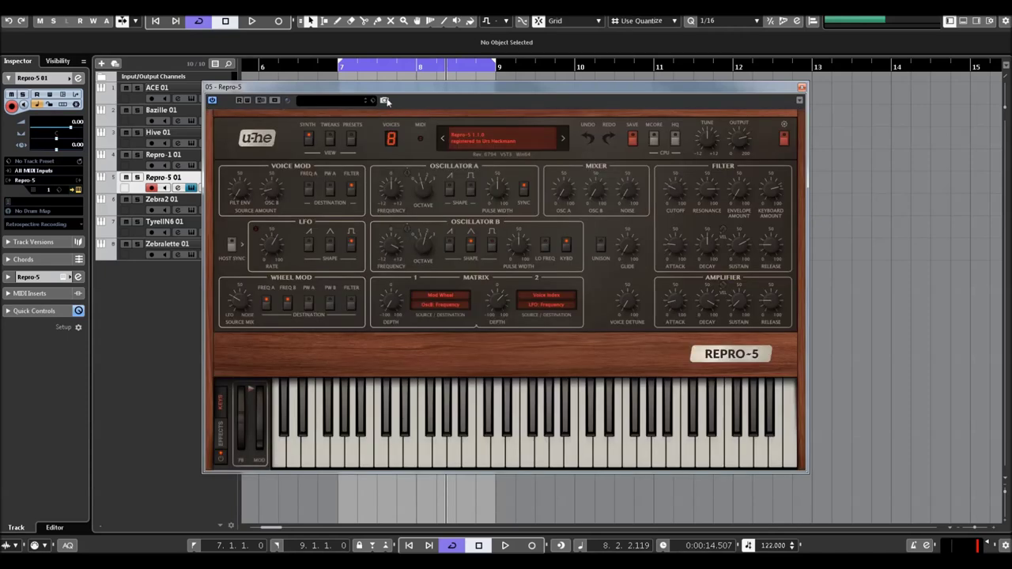
pyautogui.moveTo(397, 88); pyautogui.dragTo(421, 82)
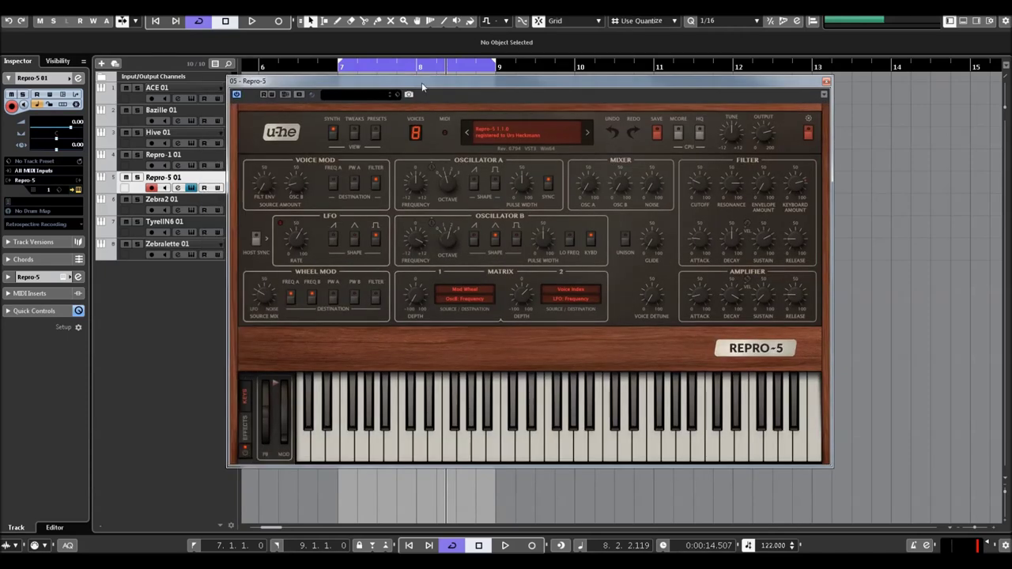
# - Audition the Repro-5 presets Celestial Bells and Chime Time
pyautogui.click(588, 134)
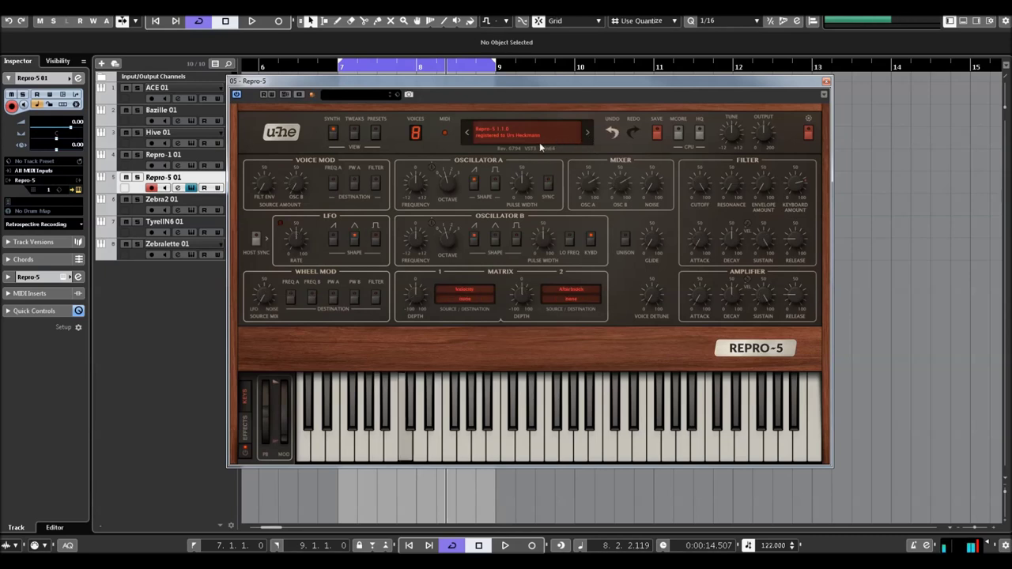
pyautogui.click(495, 132)
pyautogui.click(532, 148)
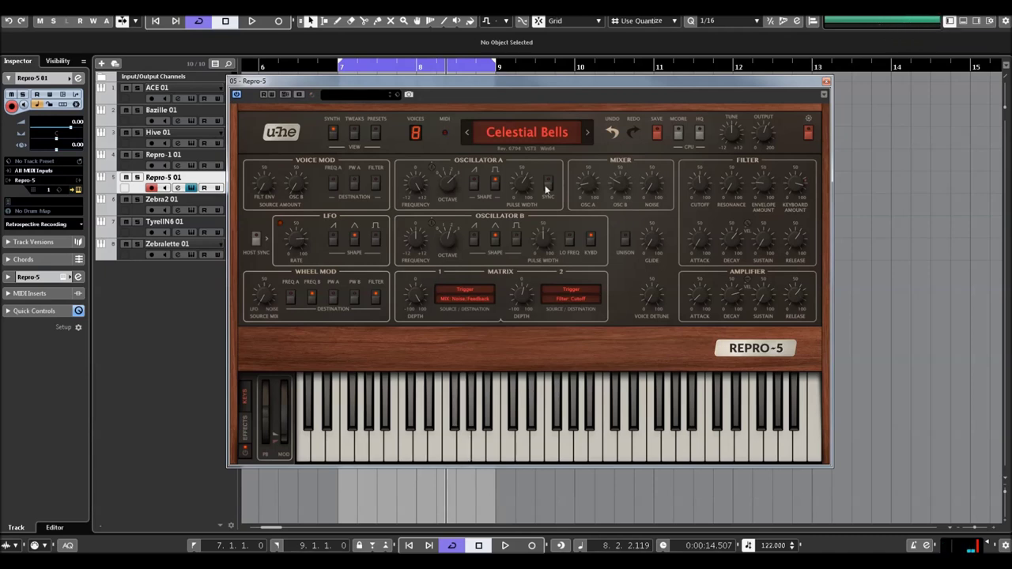
pyautogui.click(587, 135)
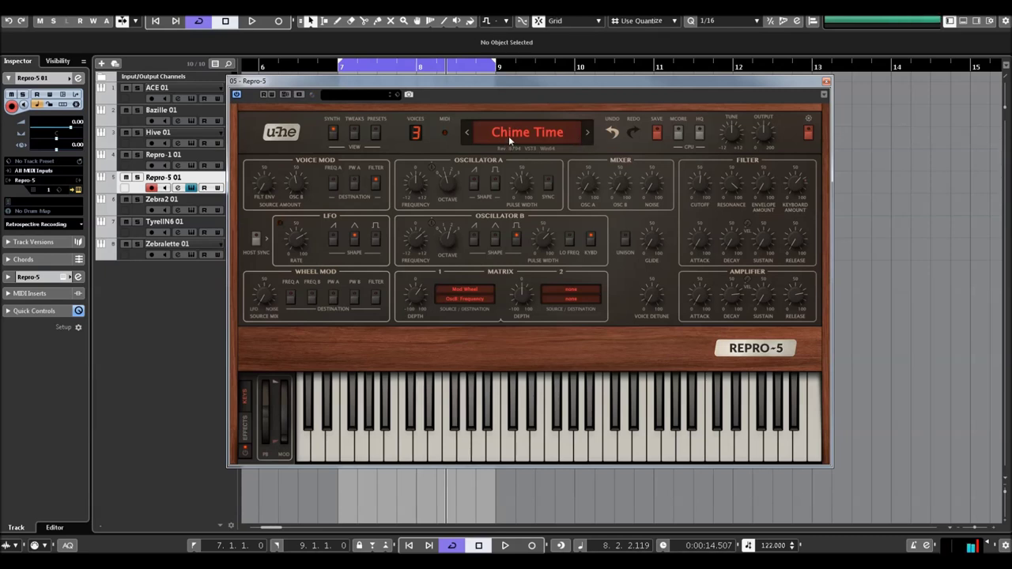
# - Browse Repro-5's preset directory and audition AZ For Sequence II from the 03 Keys - Synths folder
pyautogui.click(378, 135)
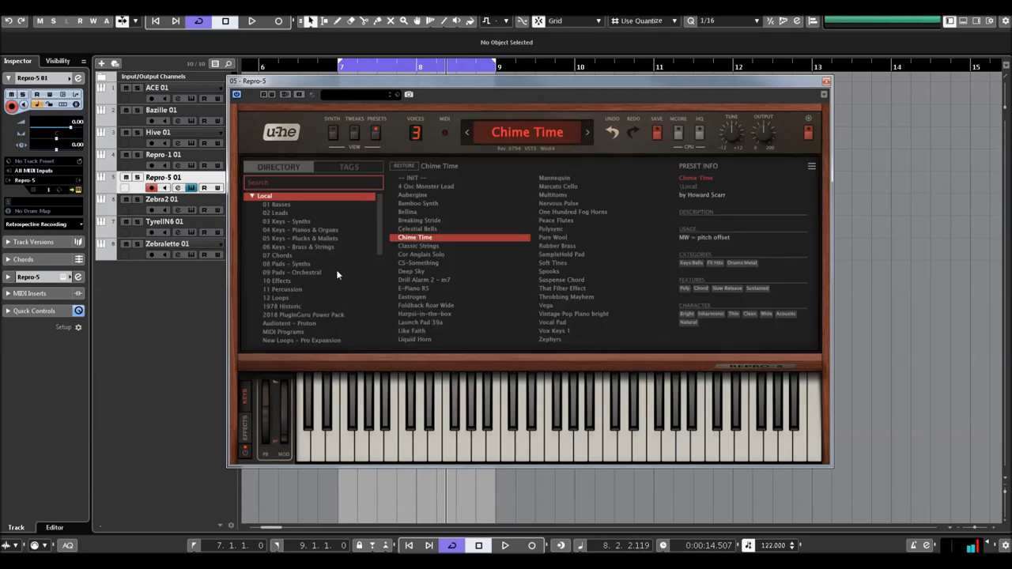
pyautogui.click(295, 221)
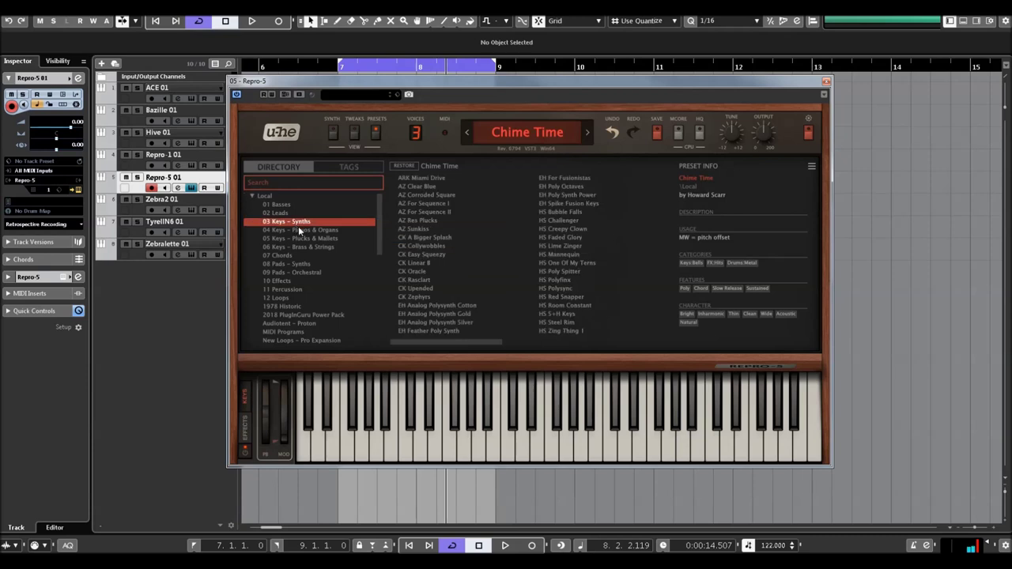
pyautogui.click(427, 212)
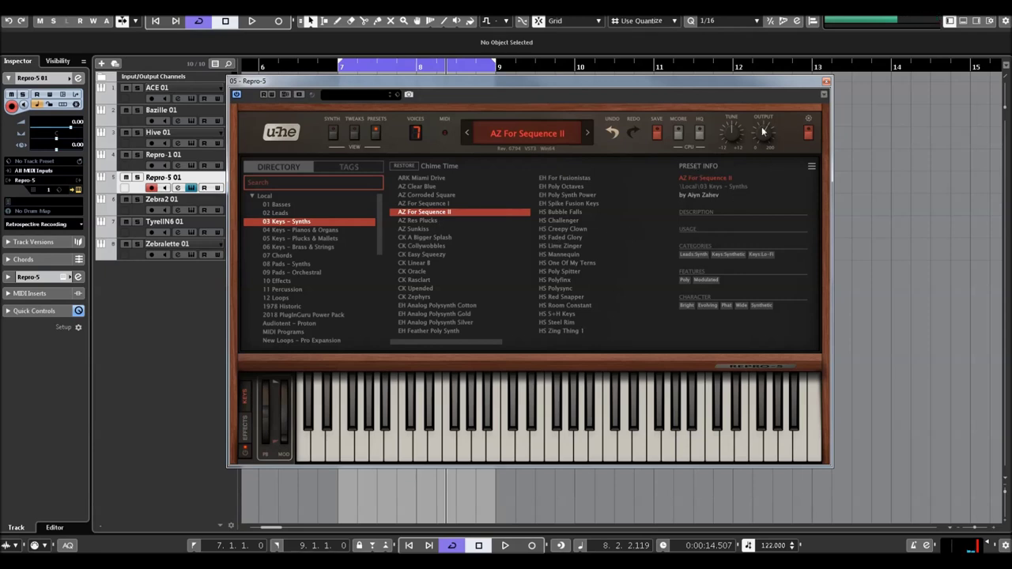
# - Switch from Repro-5 to the Zebra2 01 track's instrument and reposition the Zebra2 window over the arrangement
pyautogui.click(825, 81)
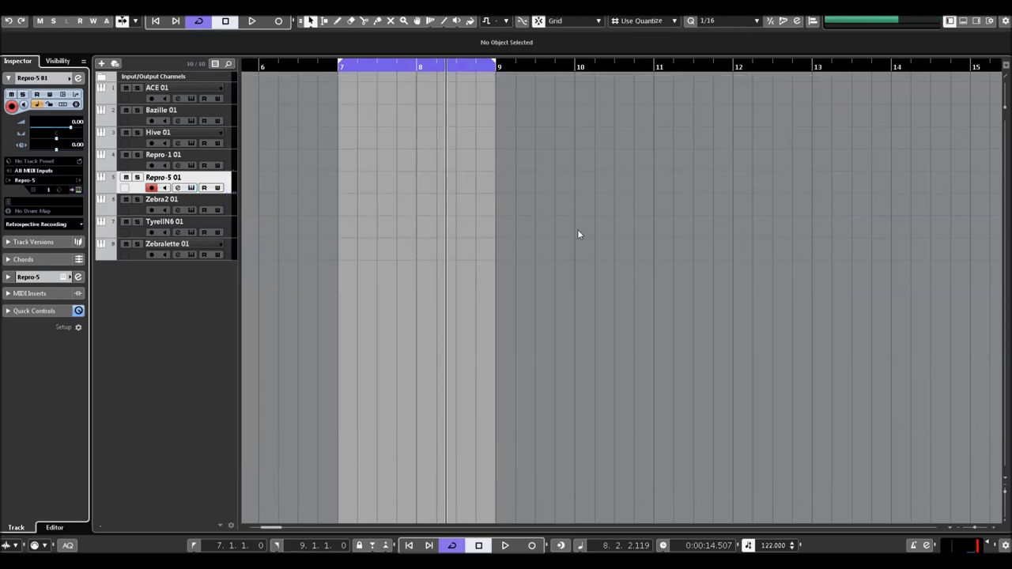
pyautogui.click(168, 204)
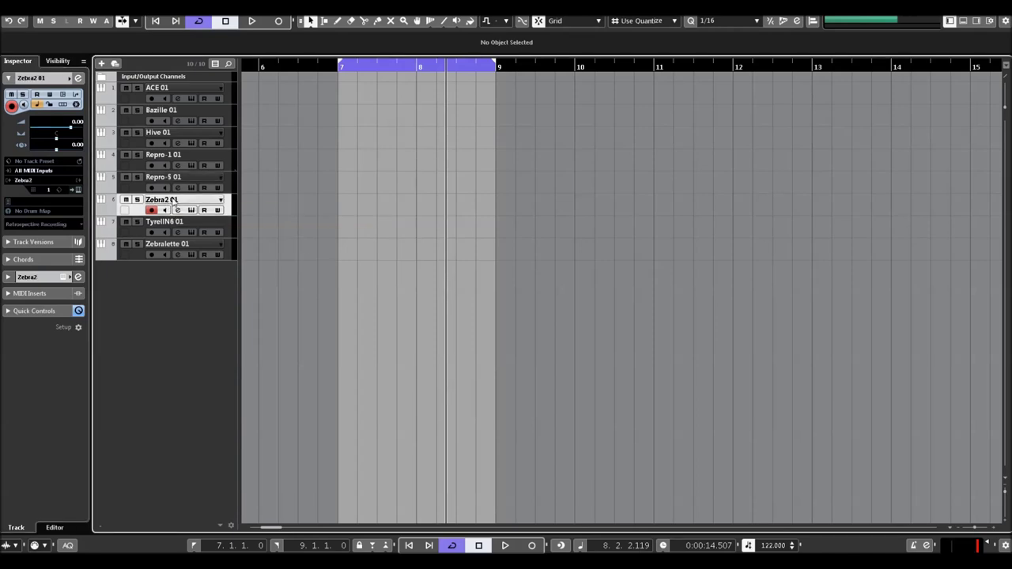
pyautogui.click(77, 190)
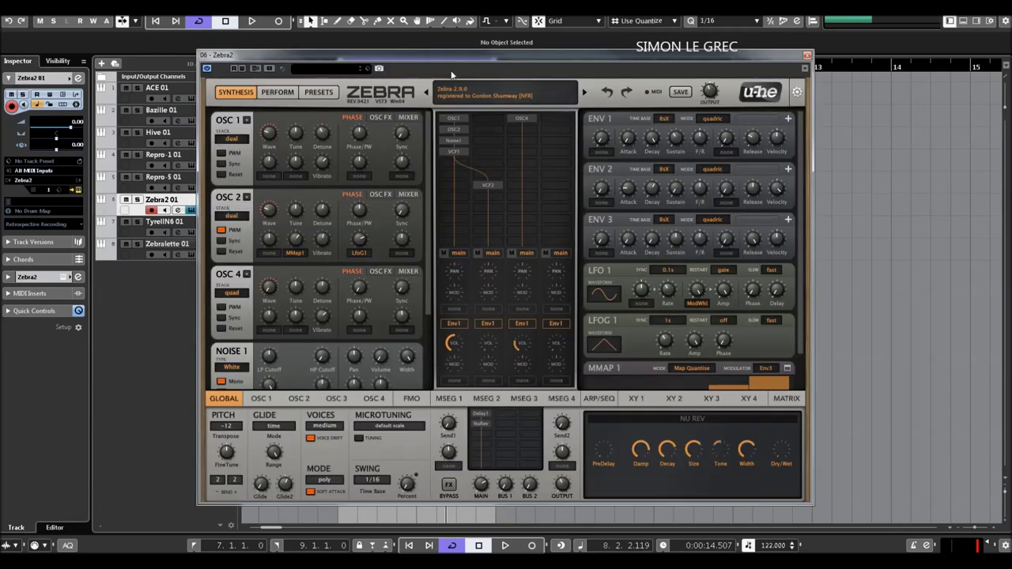
pyautogui.moveTo(439, 59); pyautogui.dragTo(470, 53)
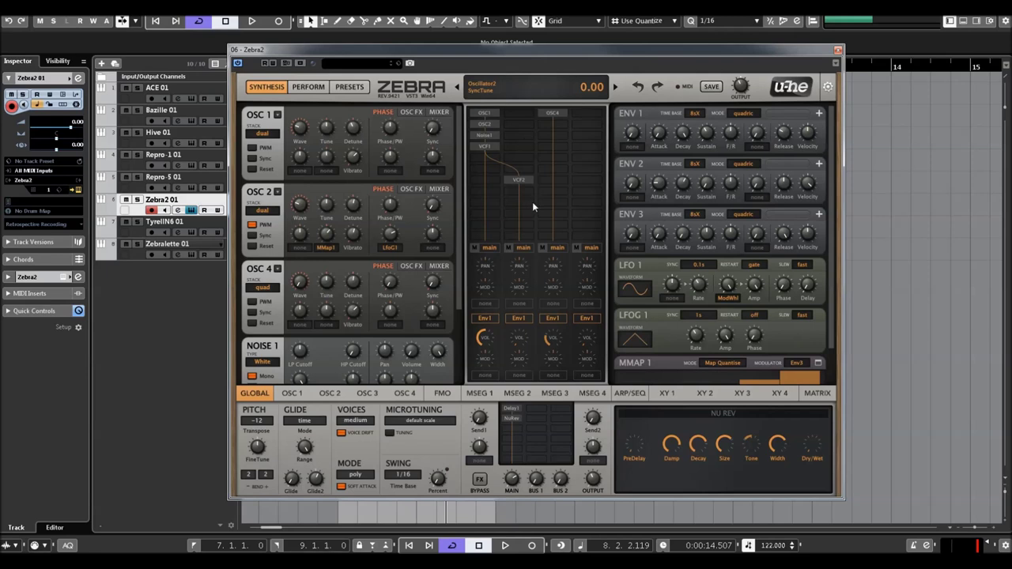
# - Audition the Zebra2 presets HS Attack Pianos from 4 Pianoids, and HS Cabinet, HS Conepusher and HS Flattery from 1 Bassics
pyautogui.click(360, 89)
pyautogui.click(431, 145)
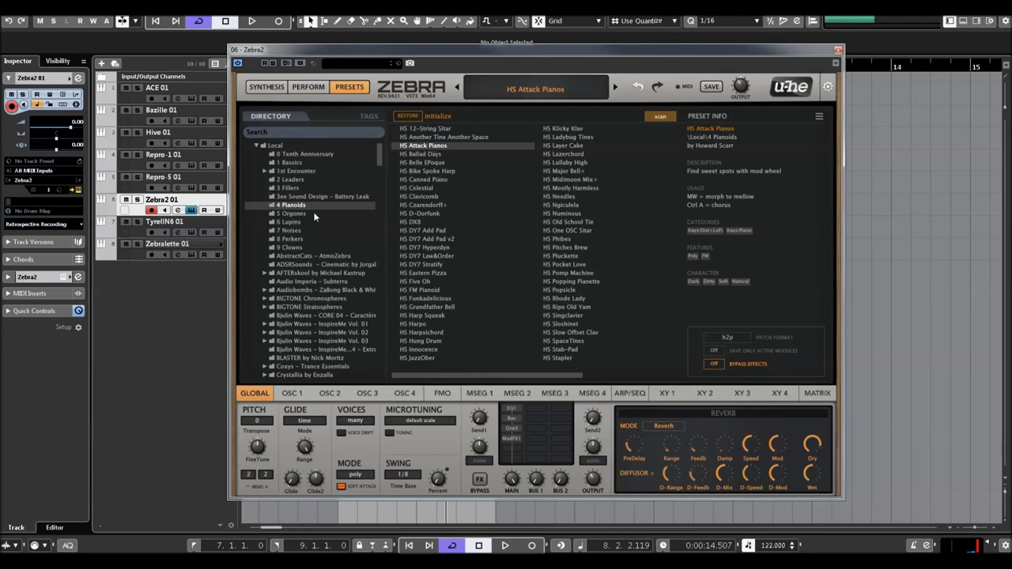
pyautogui.click(289, 162)
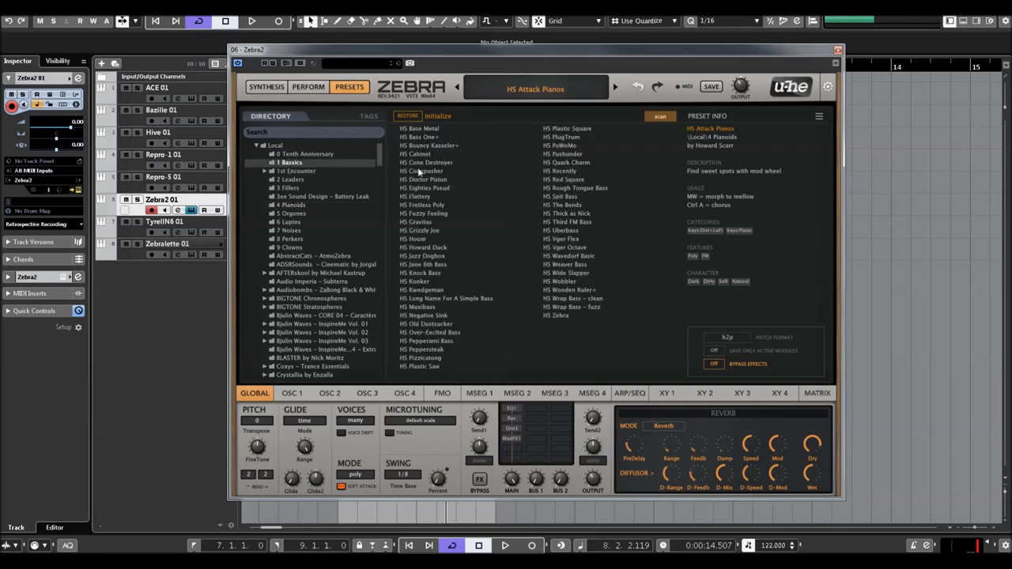
pyautogui.click(419, 154)
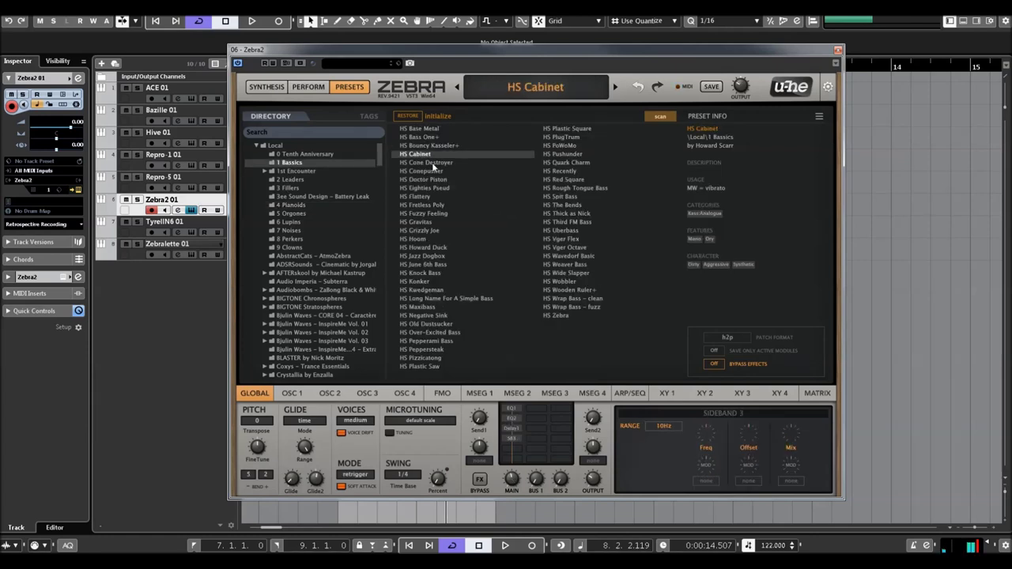
pyautogui.click(424, 171)
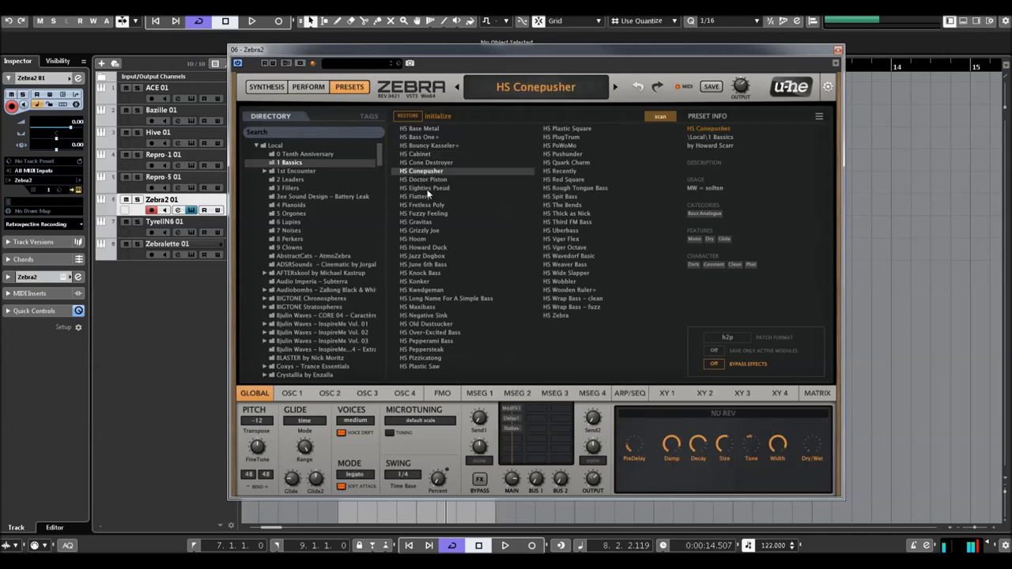
pyautogui.click(426, 197)
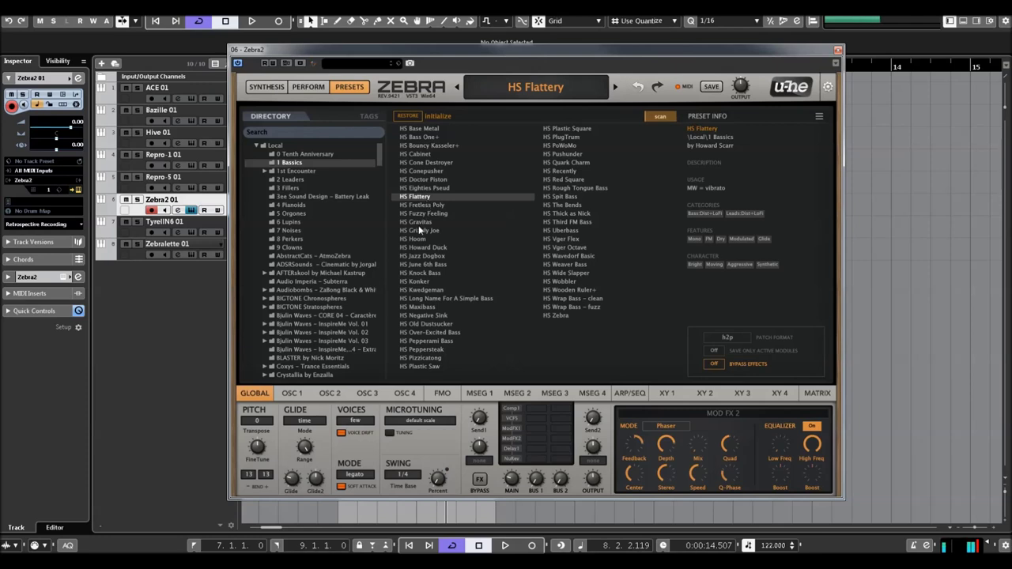
# - Audition HS Cancellation, HS Crimson Flutes+, HS Evangelos and HS Jazz Simple from 2 Leaders, and return to Zebra2's synthesis view
pyautogui.click(291, 180)
pyautogui.click(419, 171)
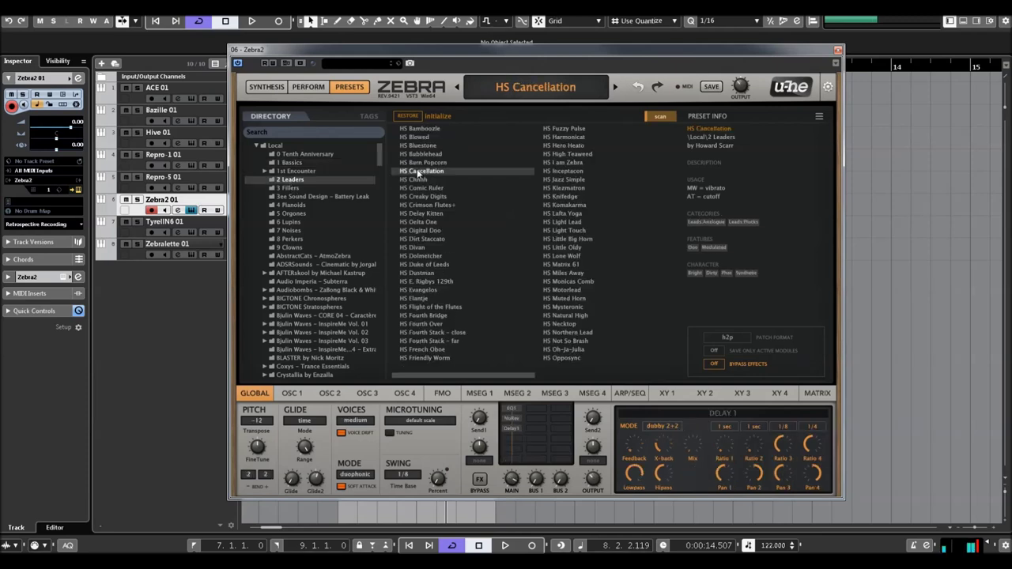
pyautogui.click(421, 205)
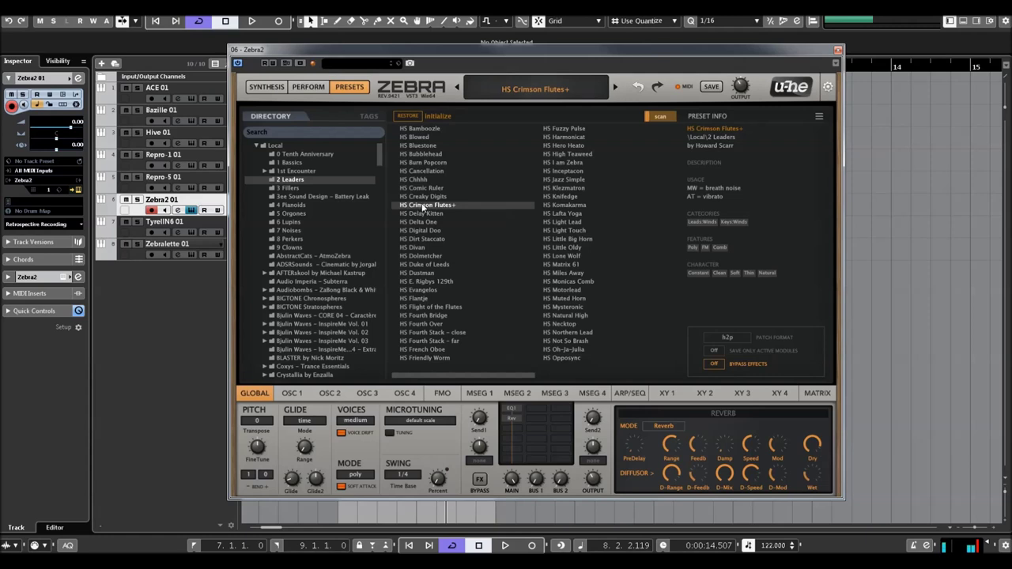
pyautogui.click(415, 291)
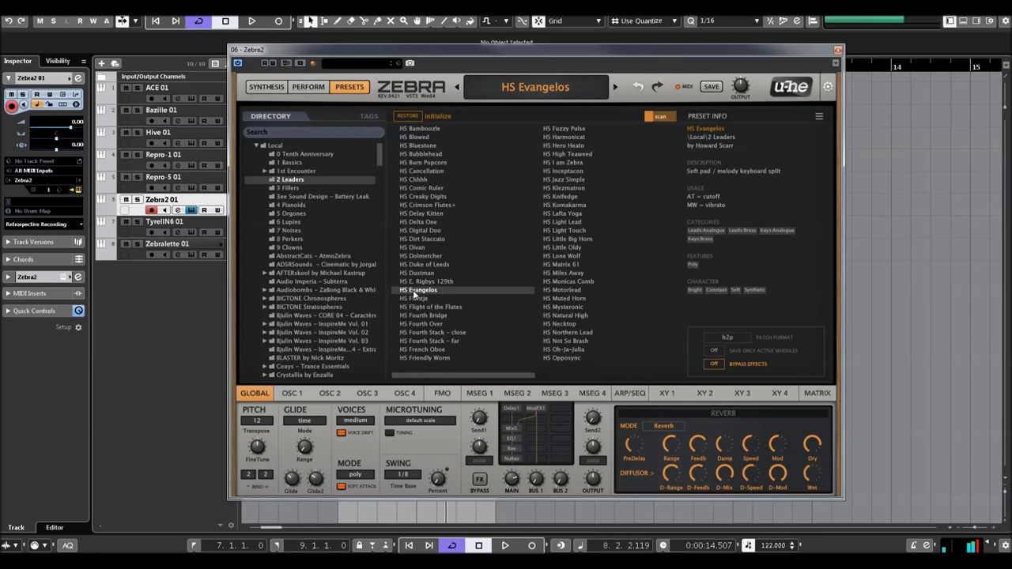
pyautogui.click(563, 181)
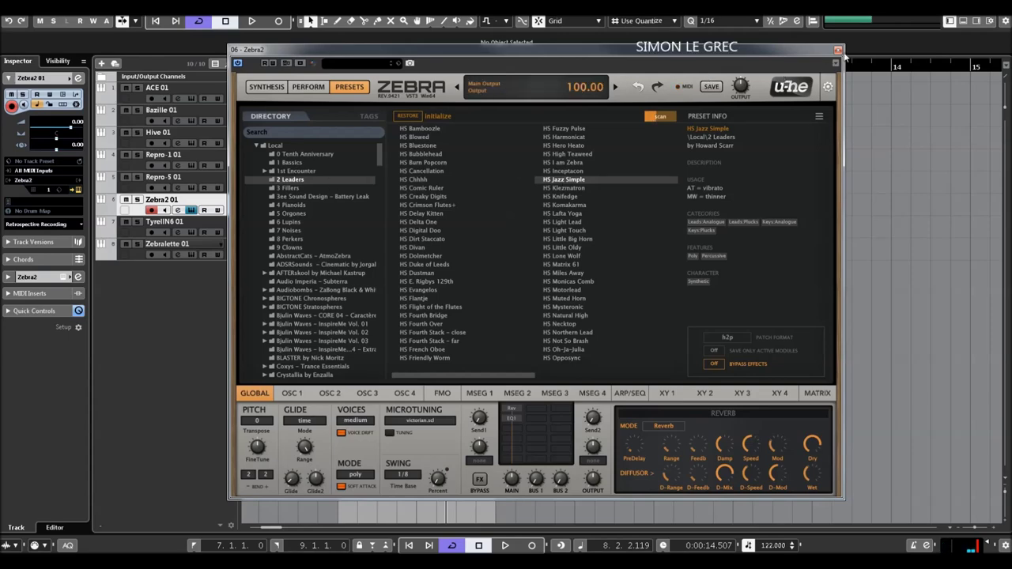
pyautogui.click(262, 89)
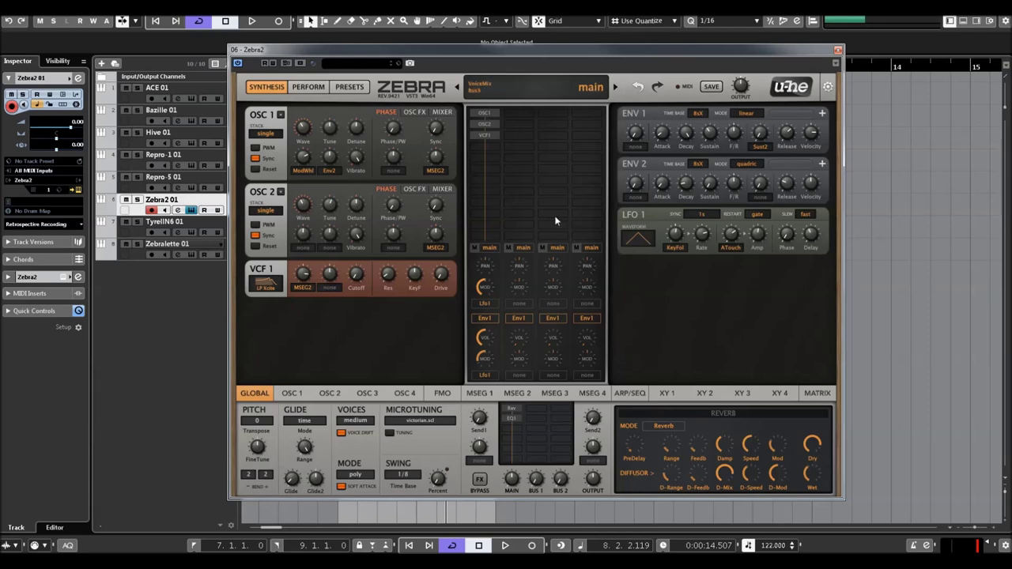
pyautogui.moveTo(812, 59); pyautogui.dragTo(842, 47)
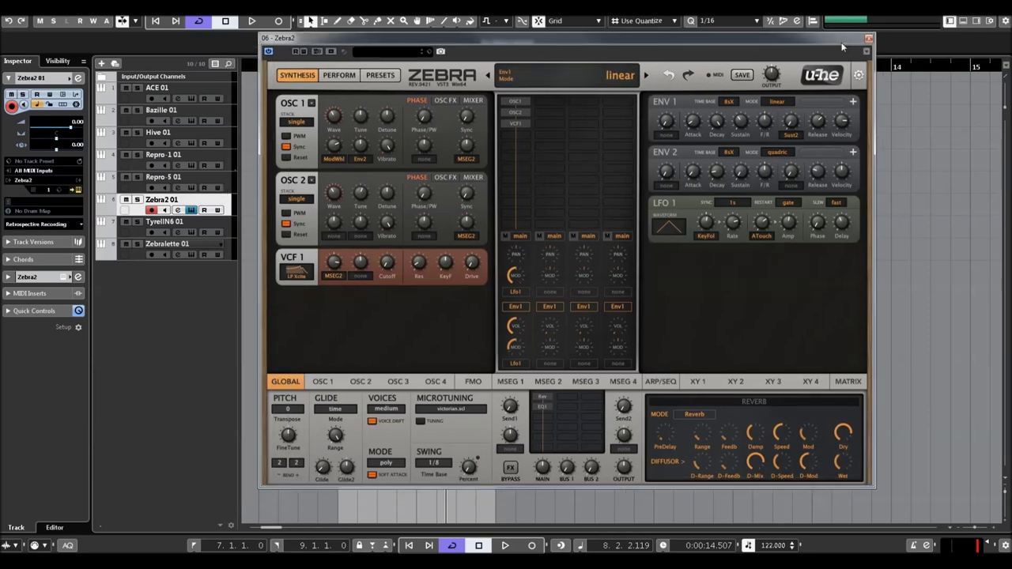